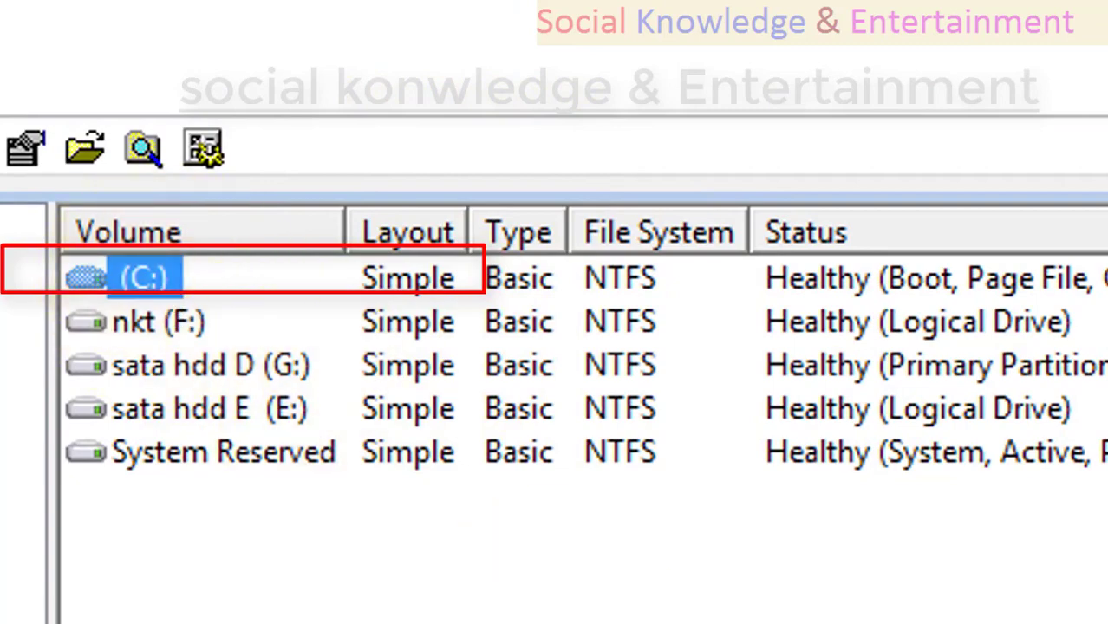
# Inspect the C:, E:, F: and System Reserved volumes of Disk 0 in the volume list and partition map
pyautogui.click(163, 281)
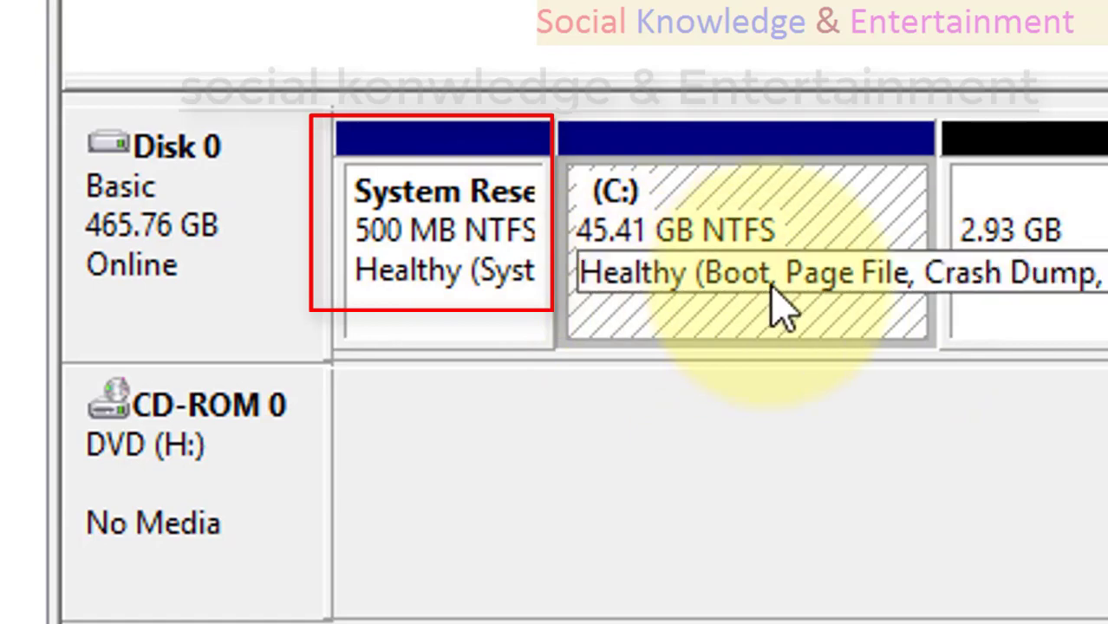
pyautogui.click(1035, 429)
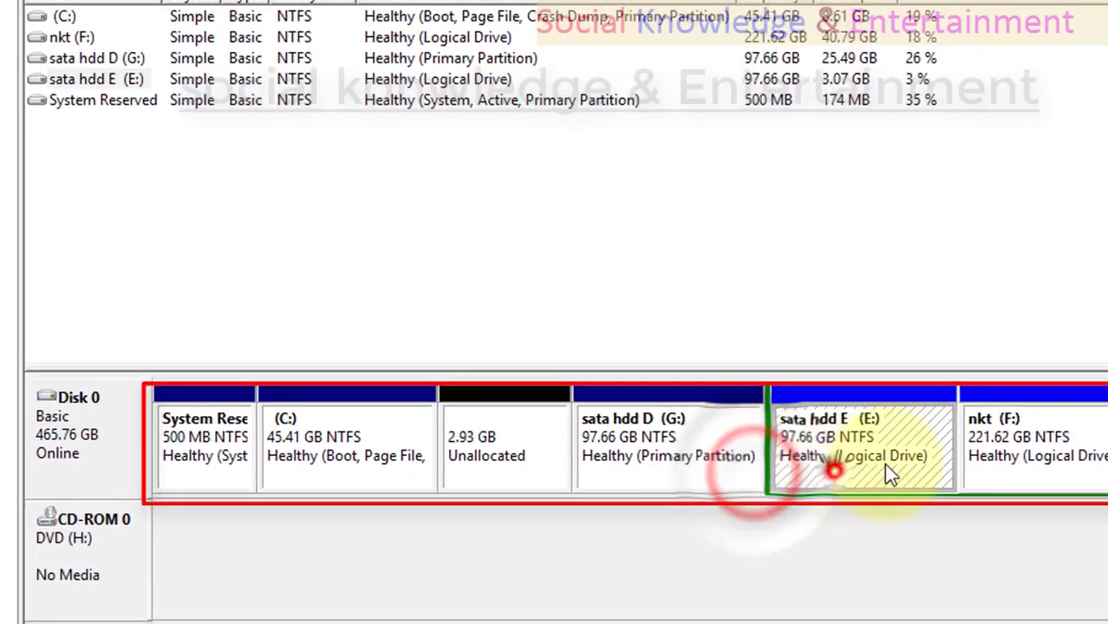
pyautogui.click(1004, 438)
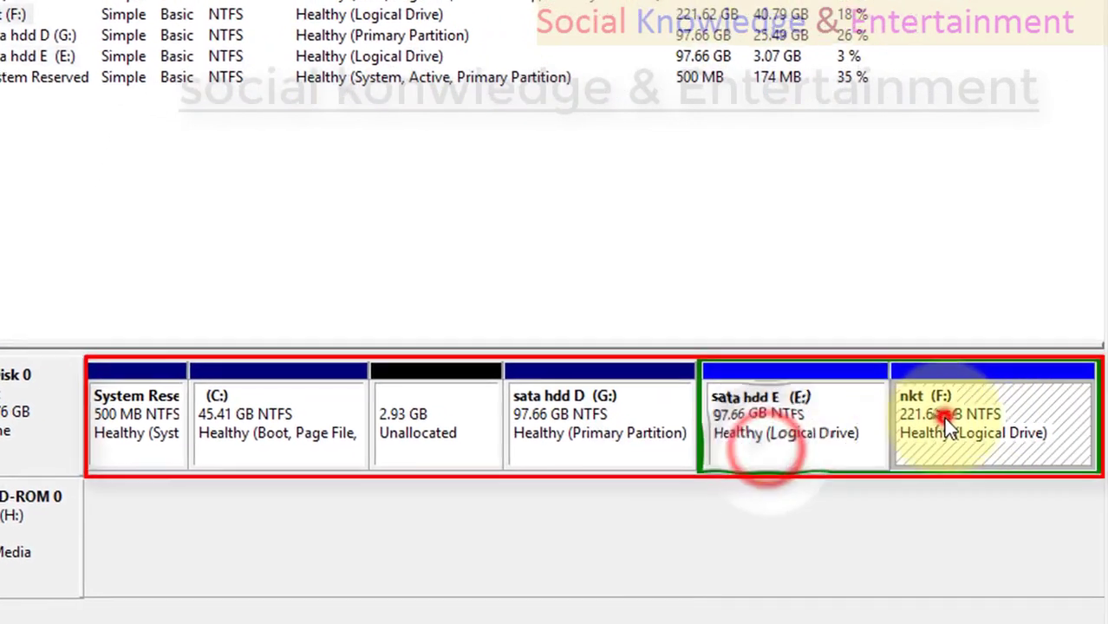
pyautogui.click(385, 433)
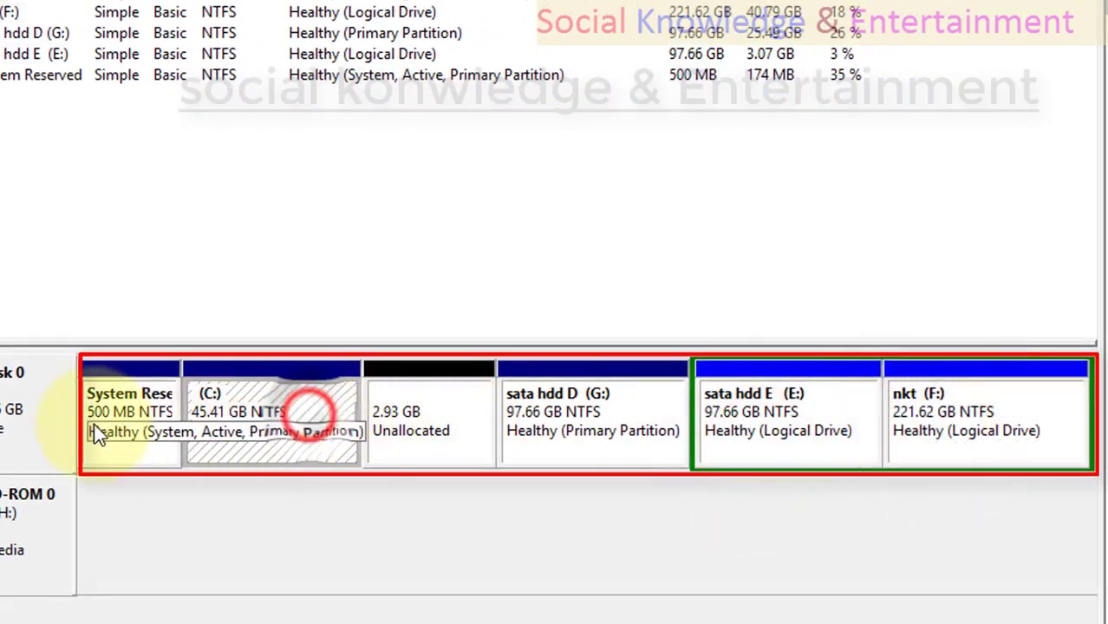
pyautogui.click(94, 424)
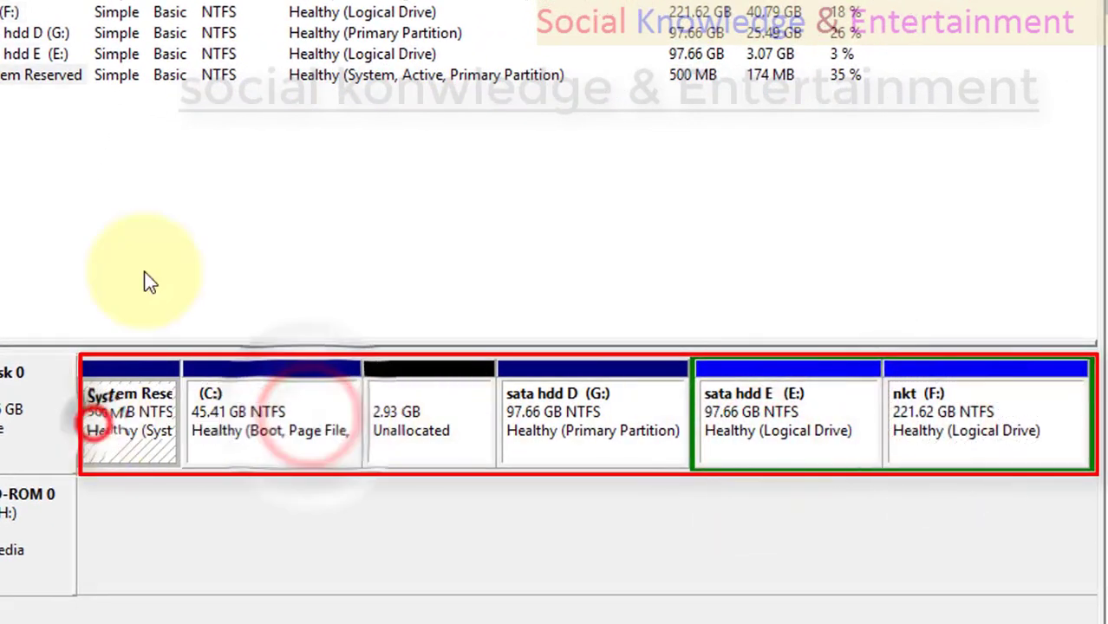
pyautogui.click(174, 227)
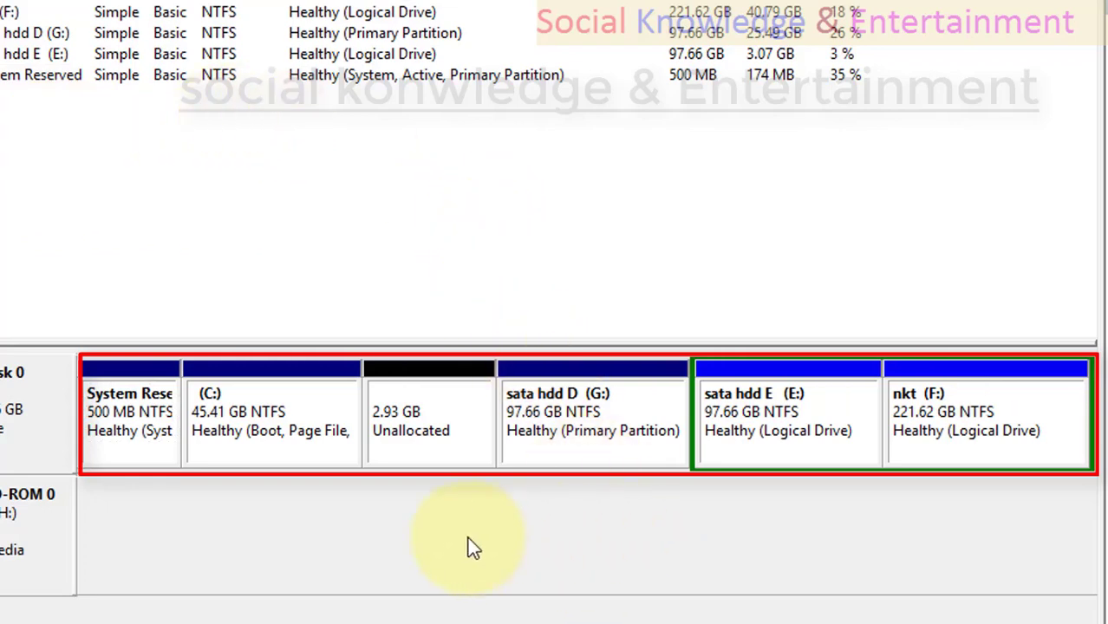
# Check which volume creation options are offered for the unallocated space on Disk 0
pyautogui.click(389, 424)
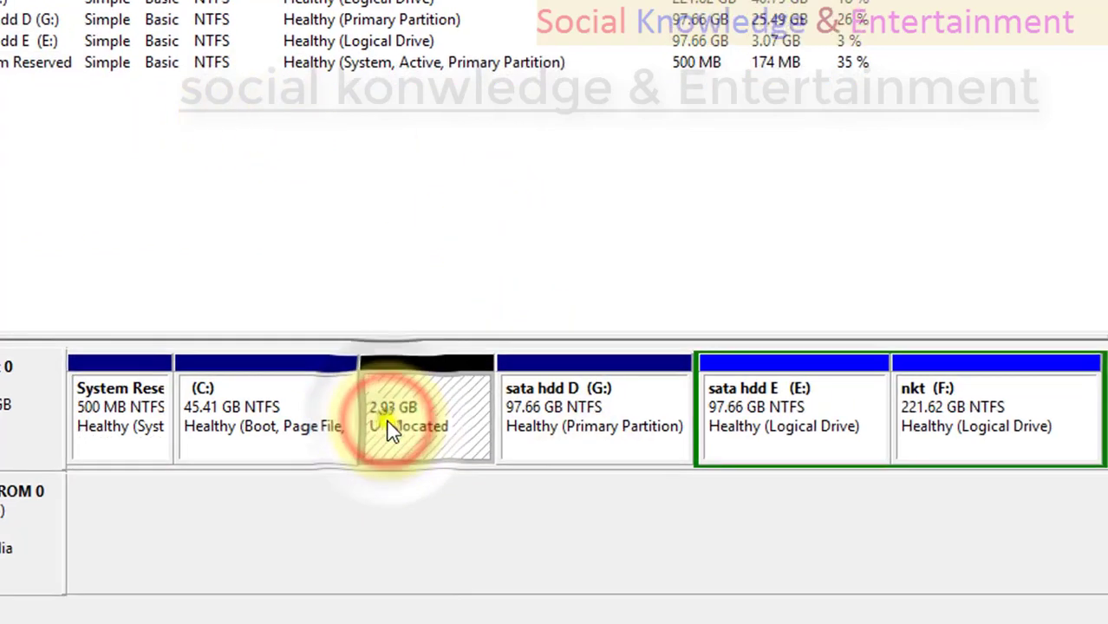
pyautogui.rightClick(390, 424)
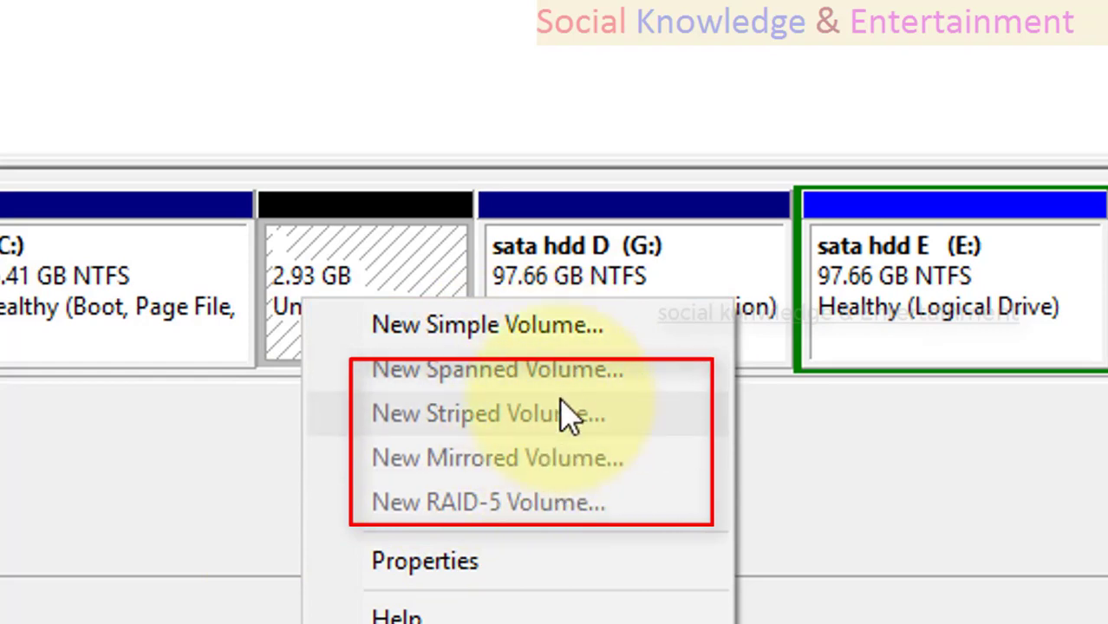
pyautogui.click(204, 308)
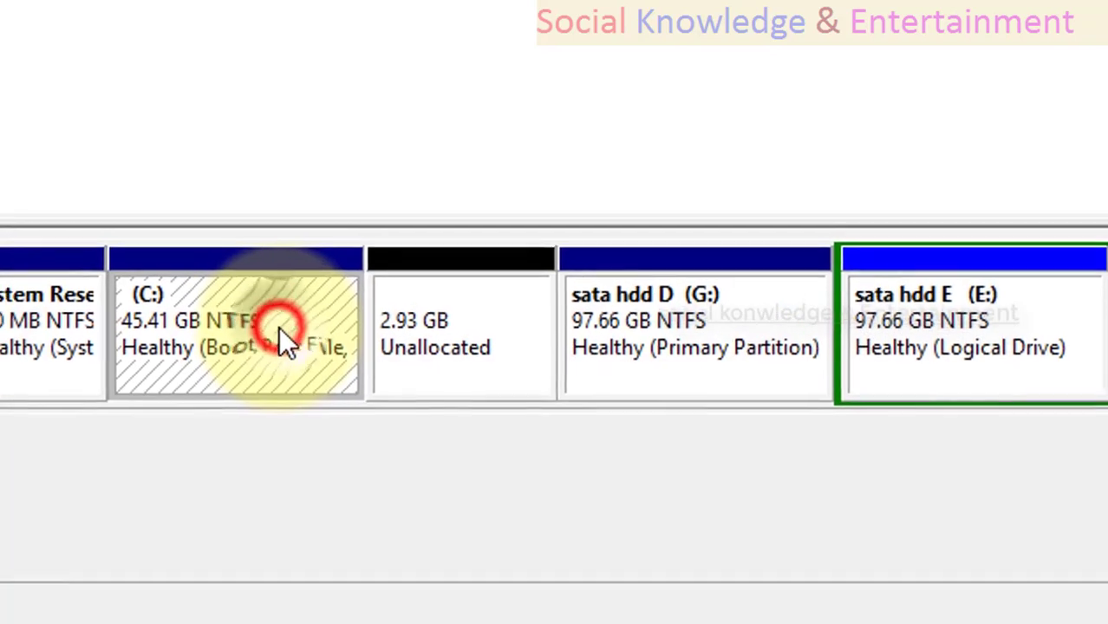
# Go through the C:, unallocated, G:, E: and F: partitions of Disk 0 one by one, ending on C:
pyautogui.click(424, 319)
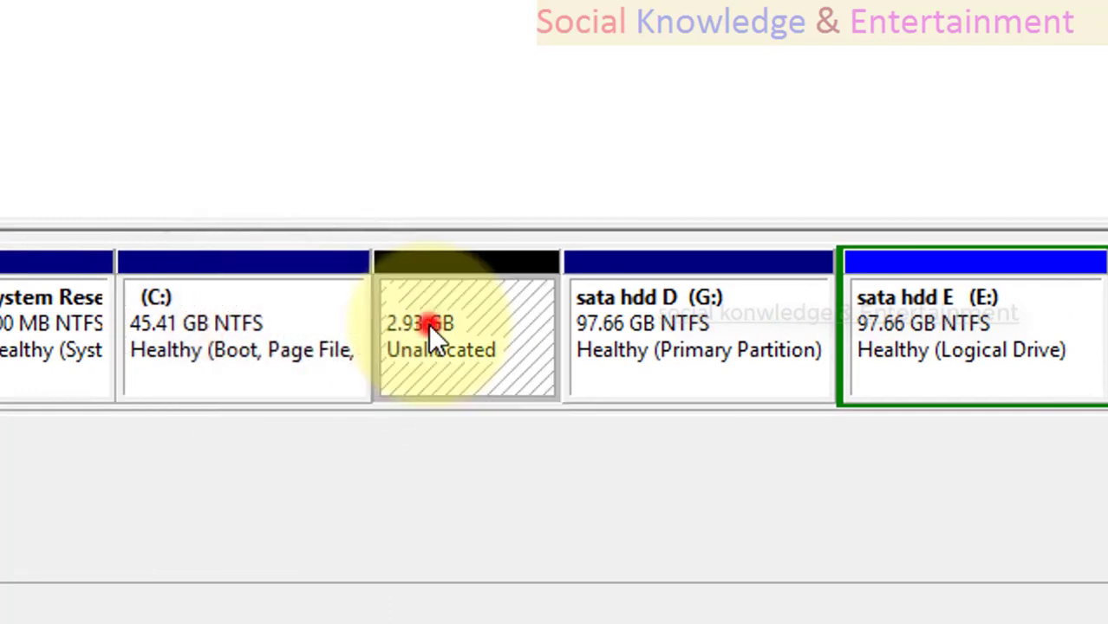
pyautogui.click(273, 310)
pyautogui.click(579, 310)
pyautogui.click(883, 330)
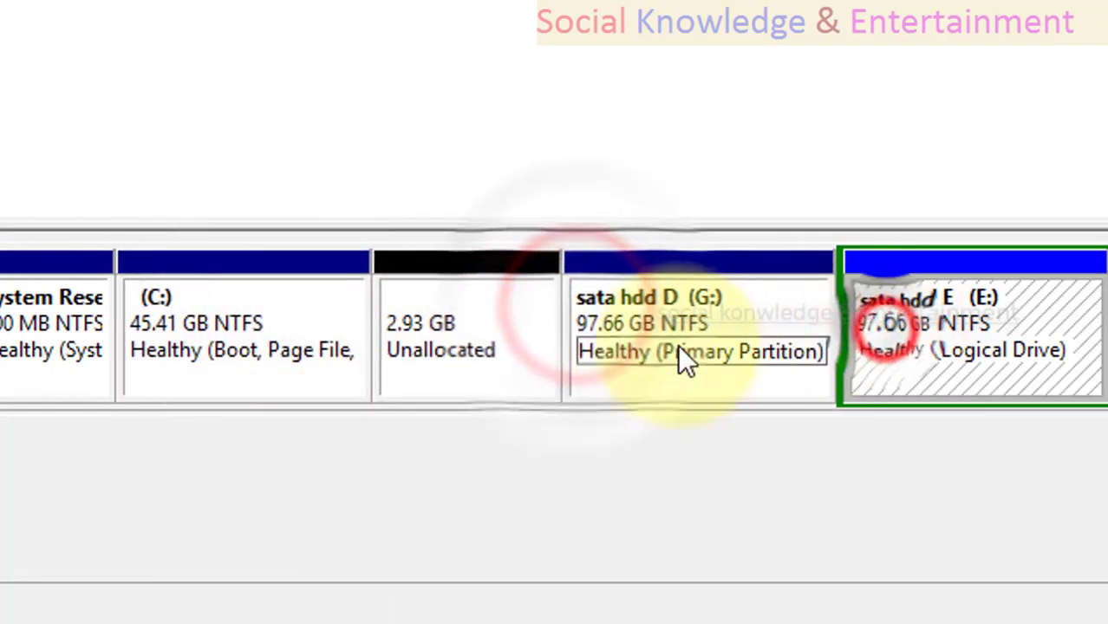
pyautogui.click(945, 240)
pyautogui.click(255, 345)
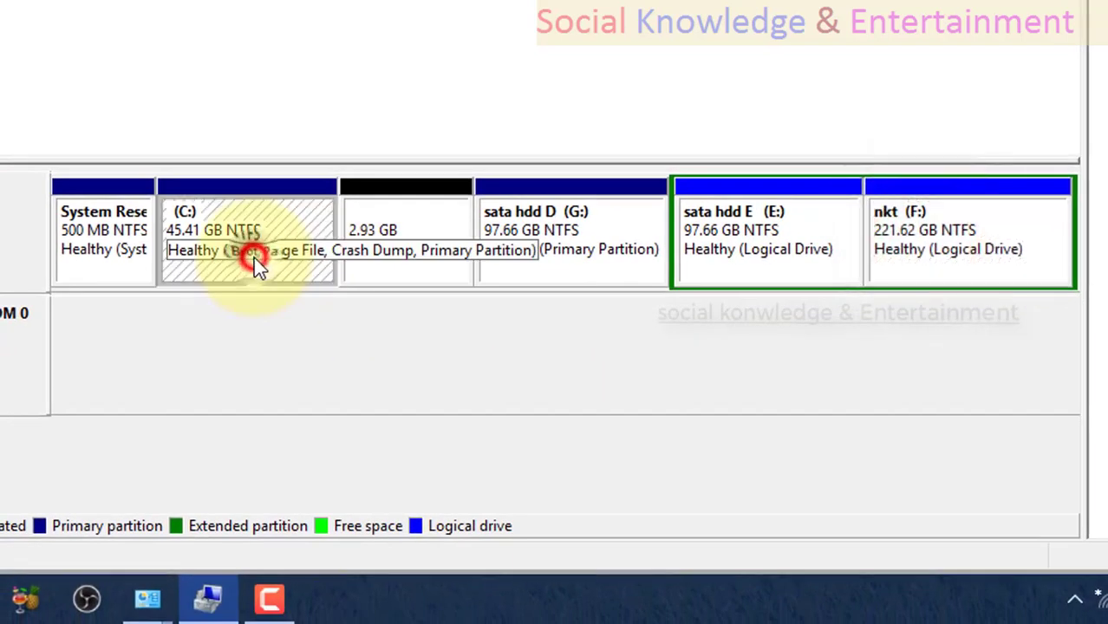
pyautogui.click(428, 250)
pyautogui.click(570, 229)
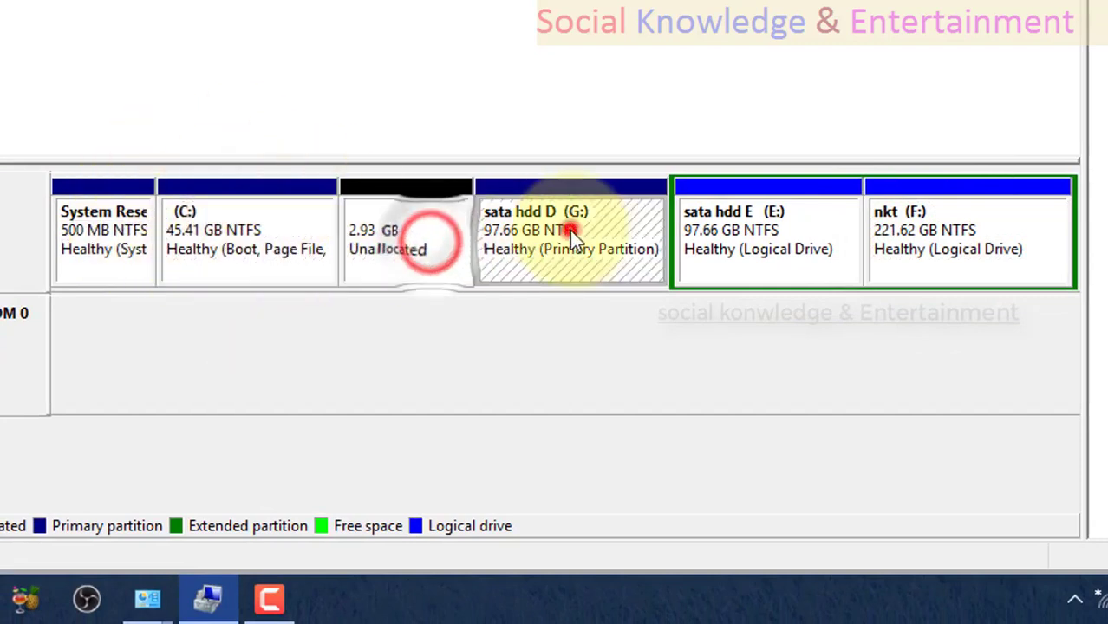
pyautogui.click(706, 231)
pyautogui.click(880, 217)
pyautogui.click(243, 240)
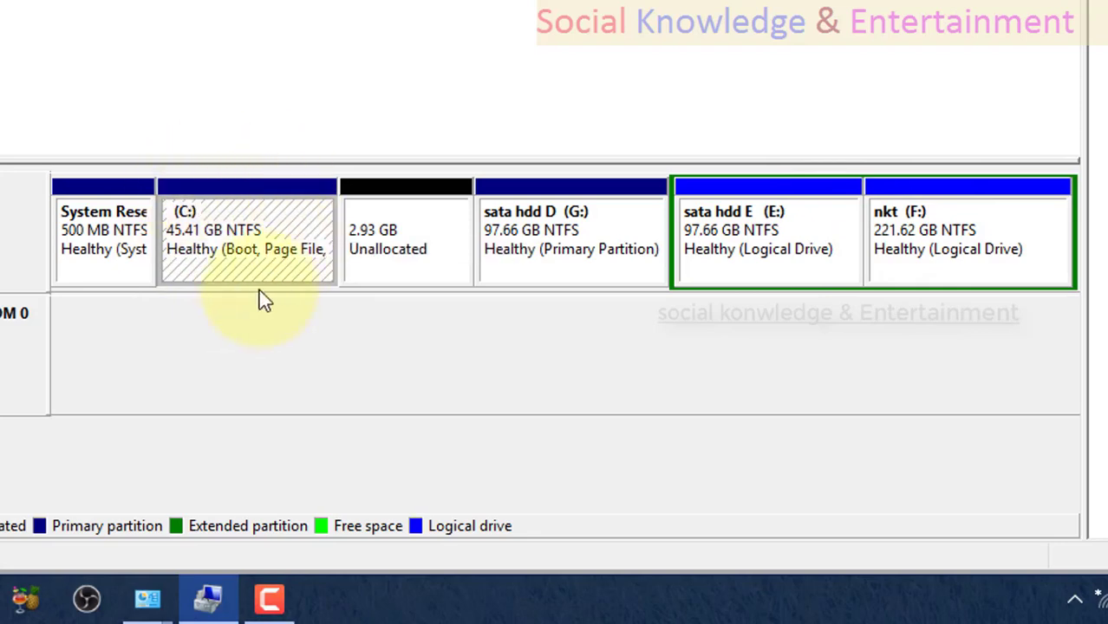
pyautogui.click(232, 236)
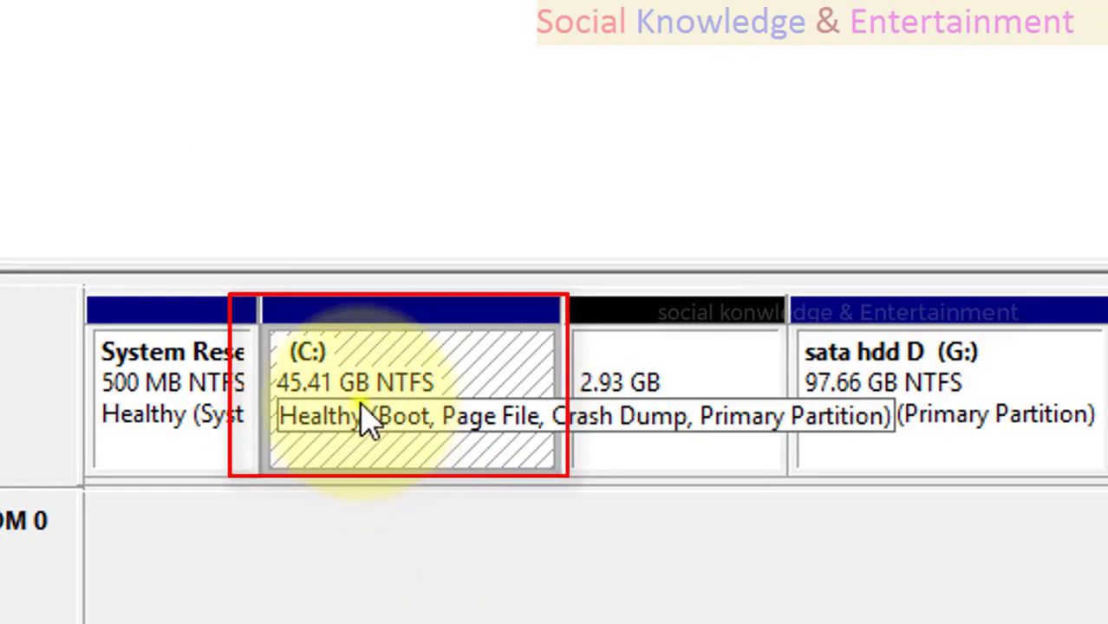
# Open the properties of the C: volume and review its general details and its error checking and optimization tools
pyautogui.rightClick(369, 423)
pyautogui.click(429, 343)
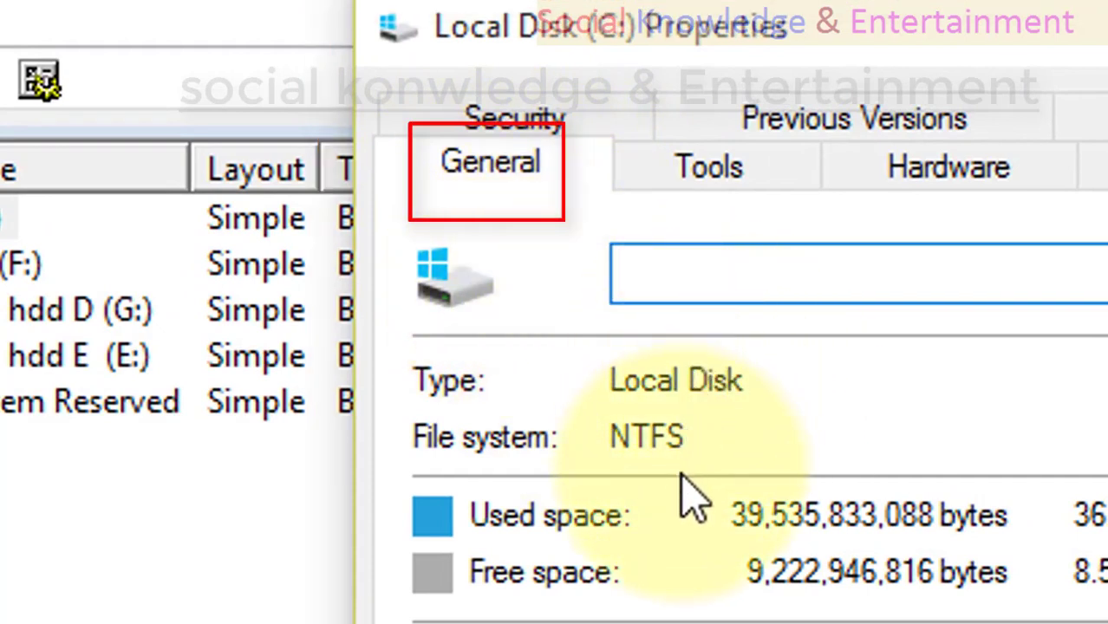
pyautogui.click(737, 279)
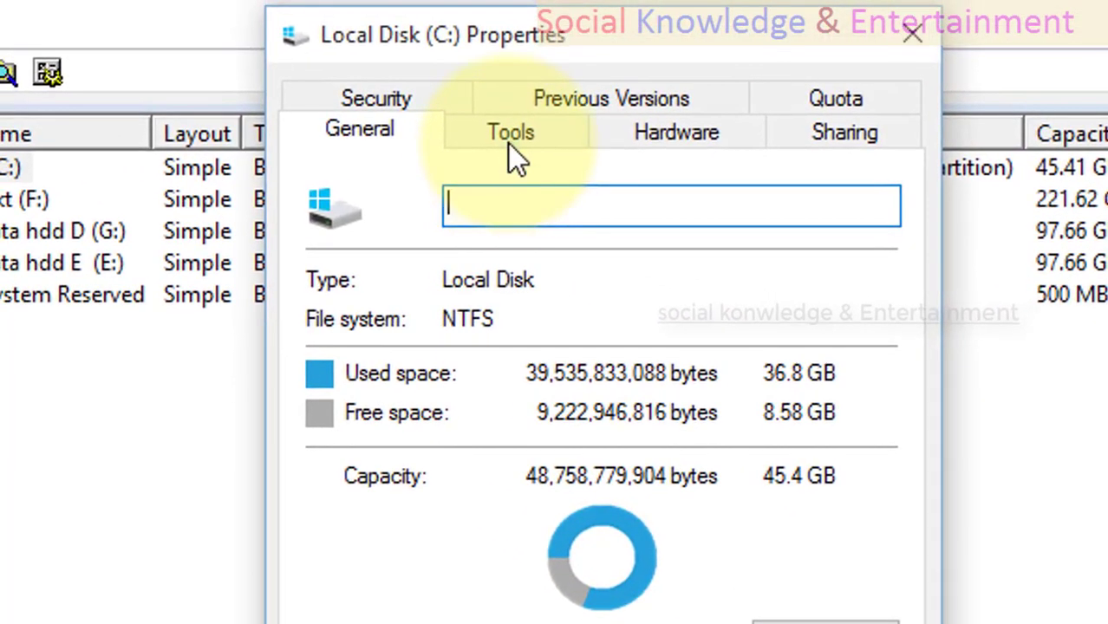
pyautogui.click(518, 142)
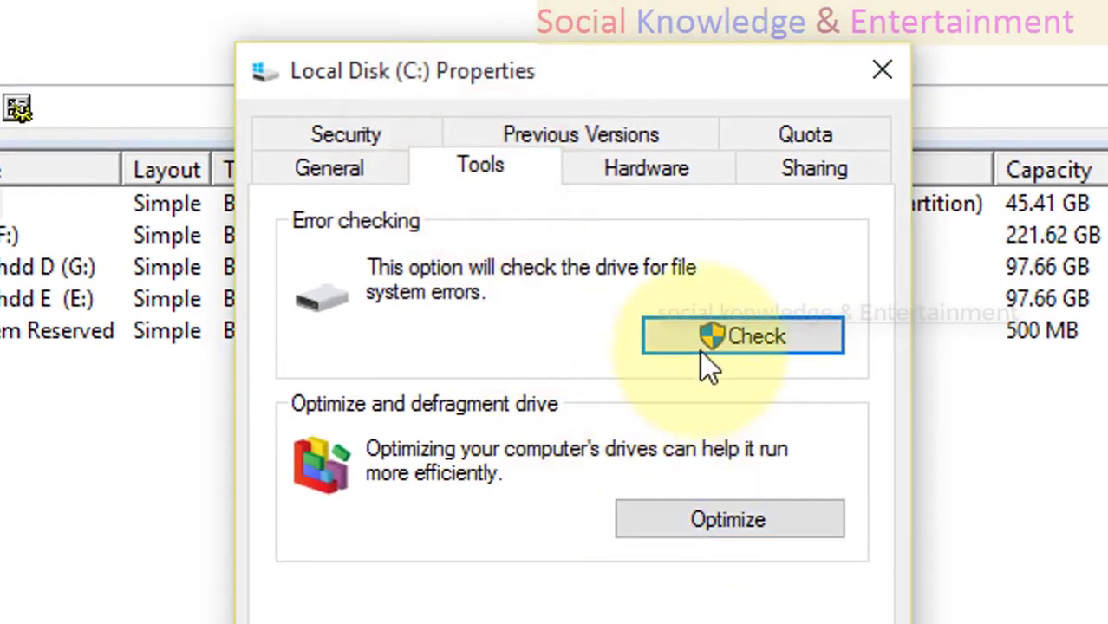
pyautogui.click(649, 175)
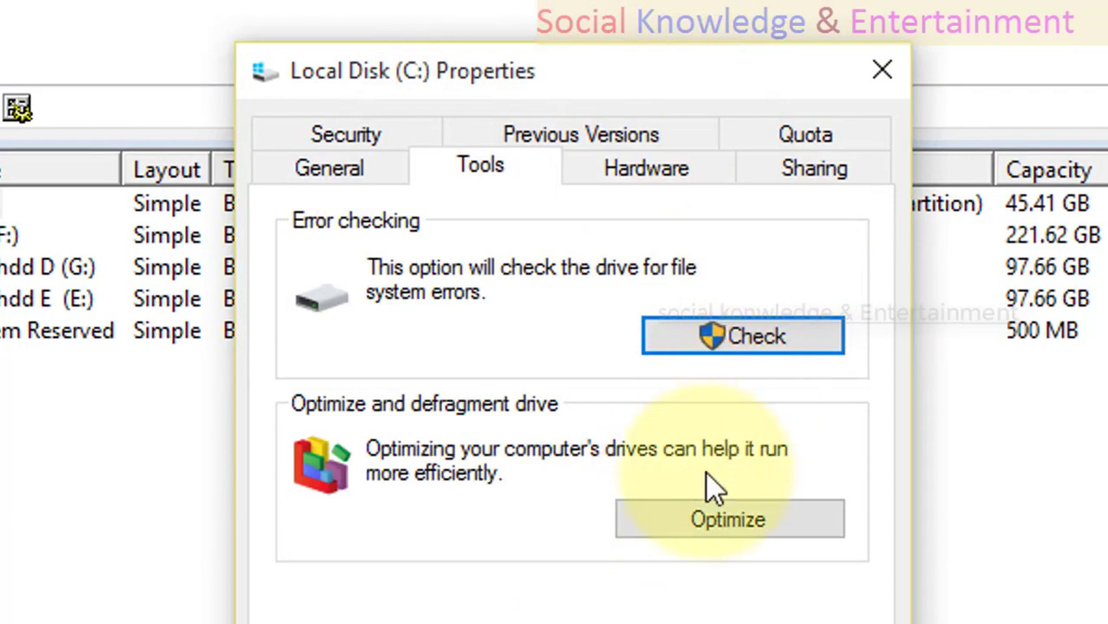
# Review the hardware listed for the C: volume, comparing the HL-DT-ST DVDRAM GH24NSB0 and MB0500GCEHF drives
pyautogui.click(633, 174)
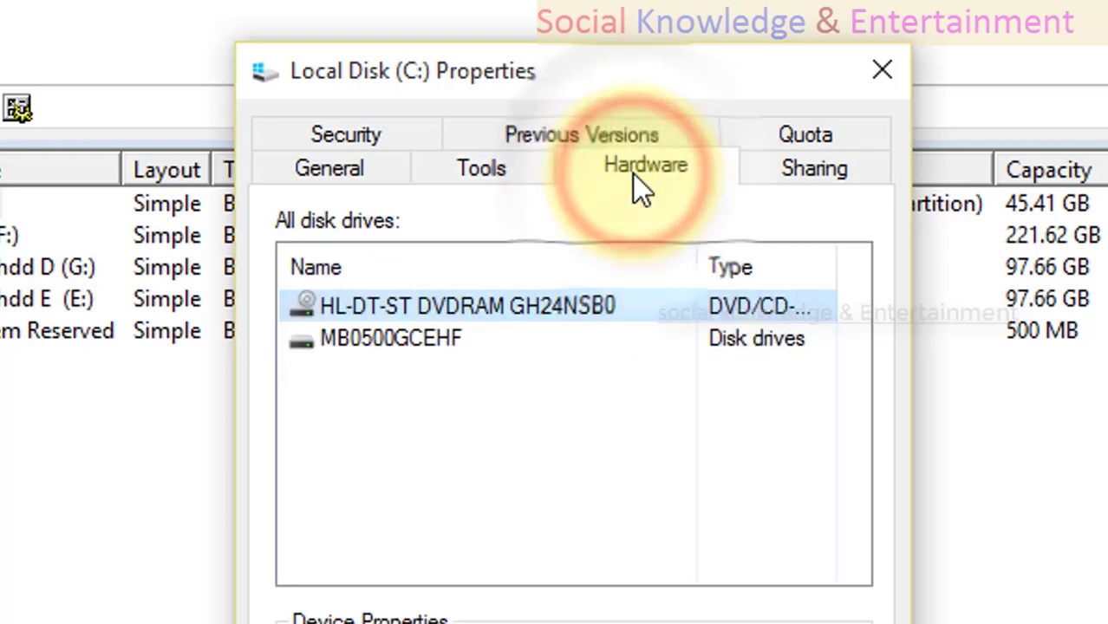
pyautogui.click(483, 347)
pyautogui.click(491, 308)
pyautogui.click(483, 341)
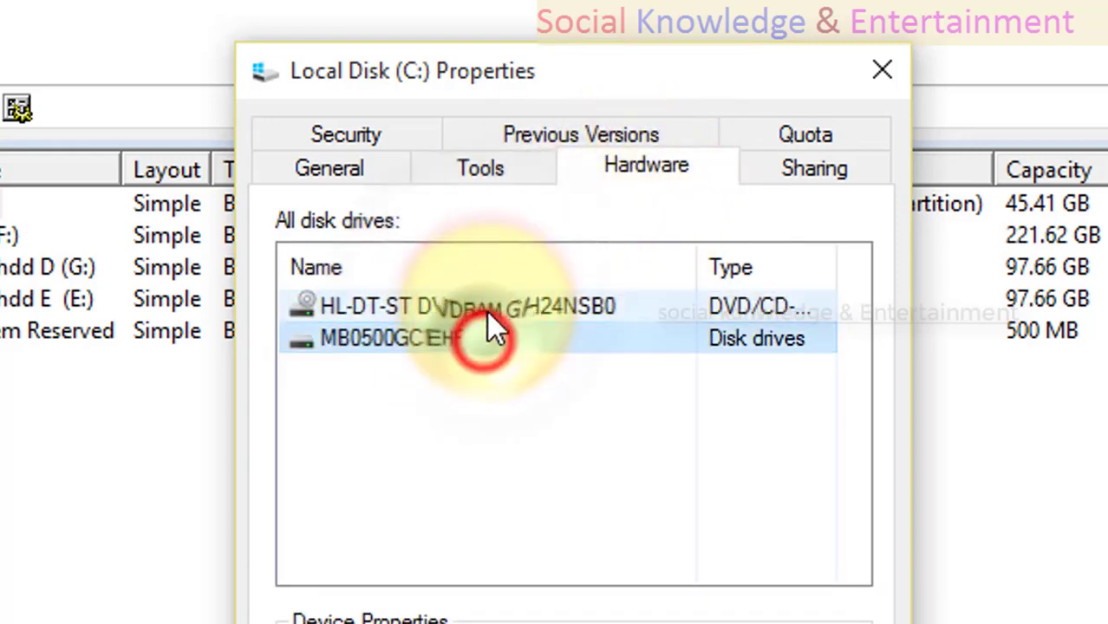
pyautogui.click(498, 304)
pyautogui.click(494, 337)
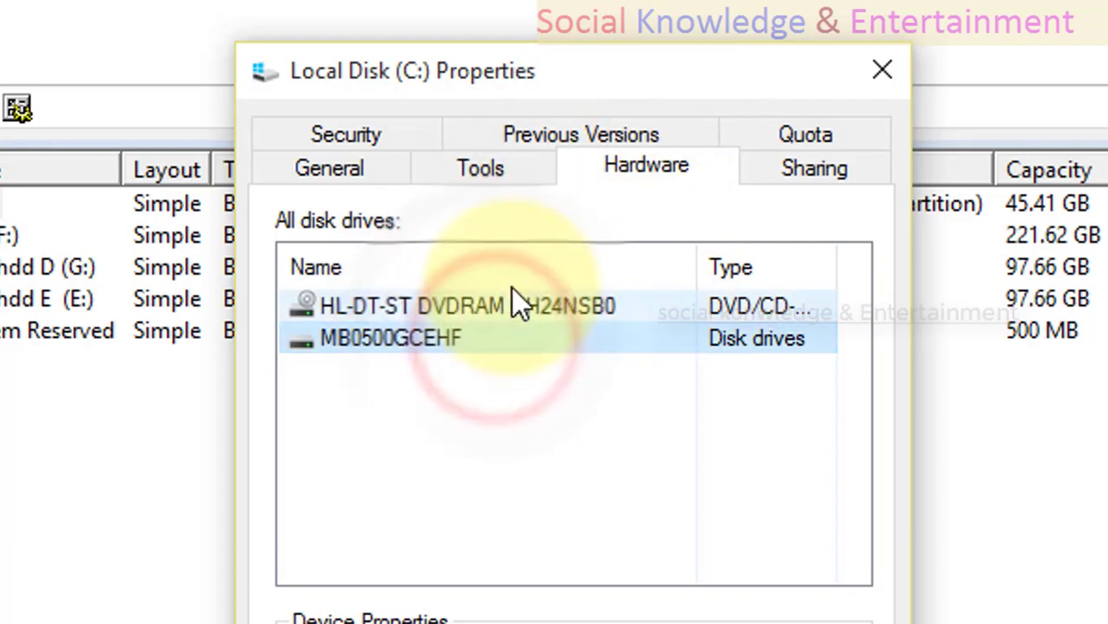
pyautogui.click(514, 342)
pyautogui.click(510, 305)
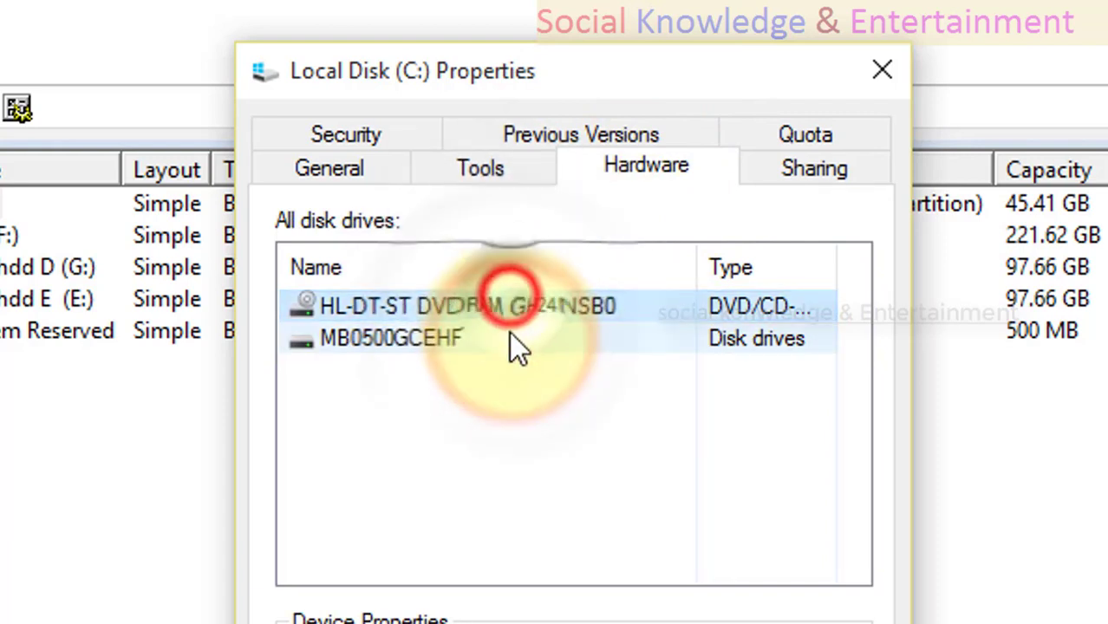
pyautogui.click(508, 337)
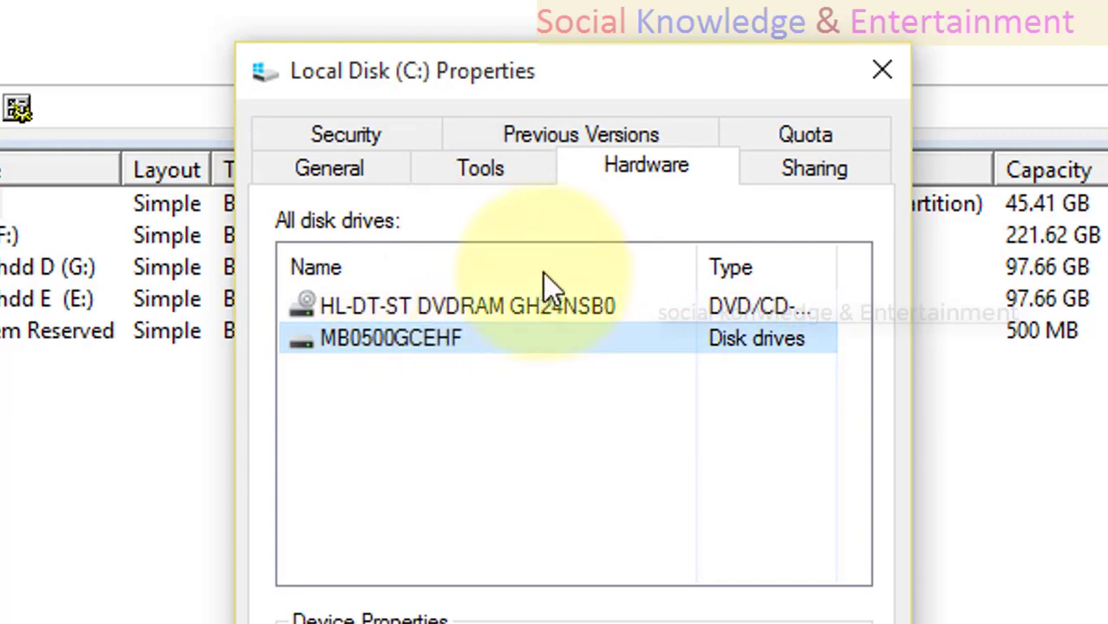
# View the C: volume's previous versions and its quota settings
pyautogui.click(582, 133)
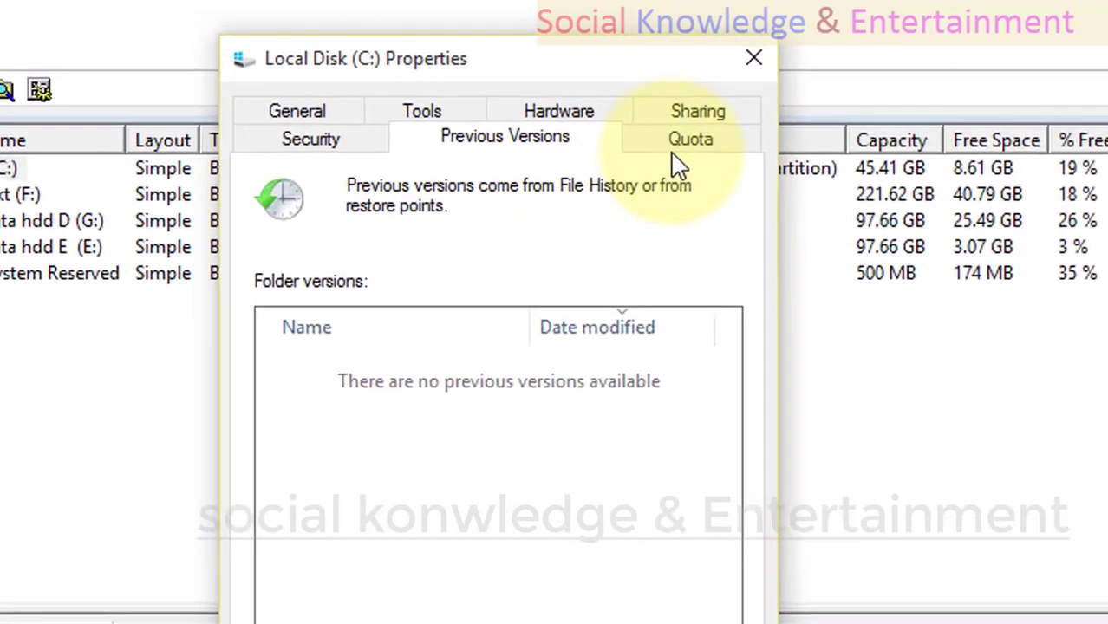
pyautogui.click(684, 159)
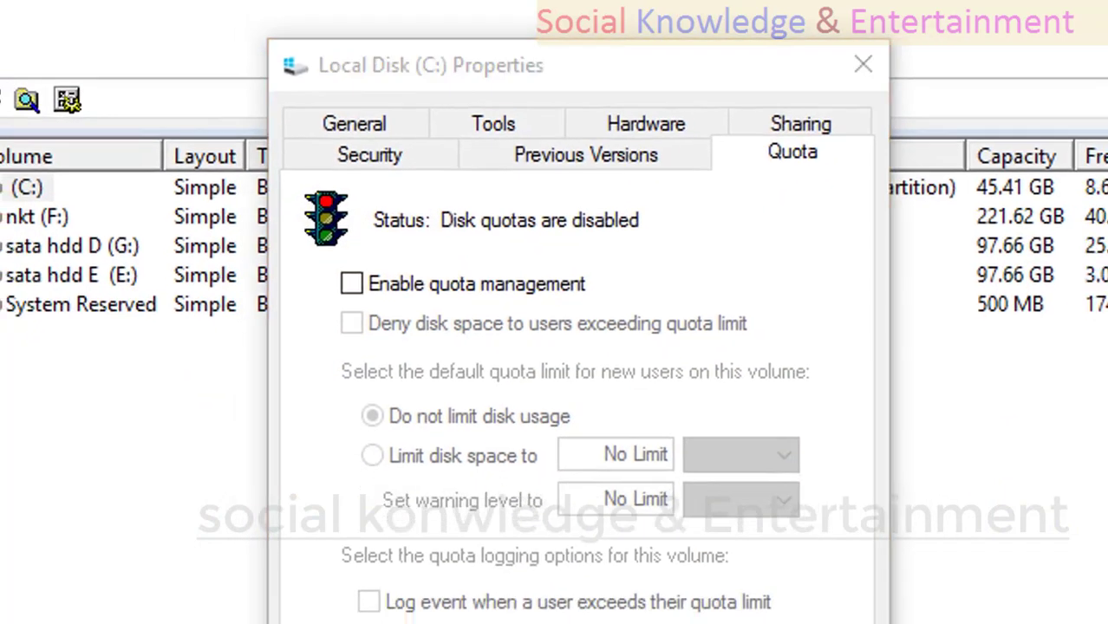
# Switch to the This PC window in File Explorer and select the sata hdd D (G:) drive
pyautogui.moveTo(138, 609)
pyautogui.click(298, 543)
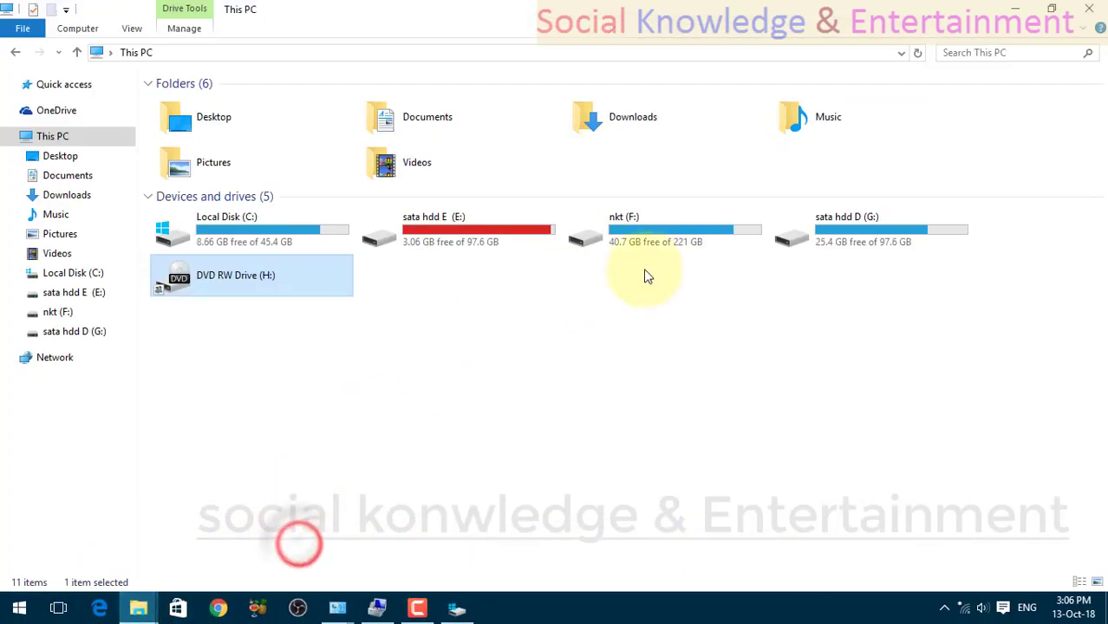
pyautogui.click(851, 235)
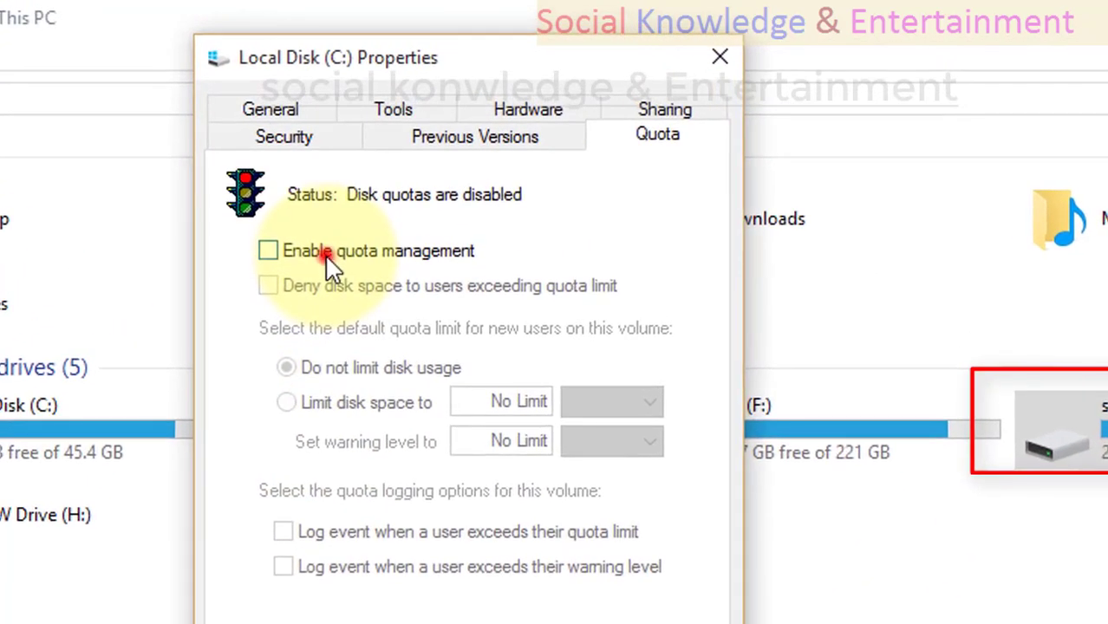
# Try out the Enable quota management option for the C: volume, switch it back off and close the properties dialog
pyautogui.click(323, 149)
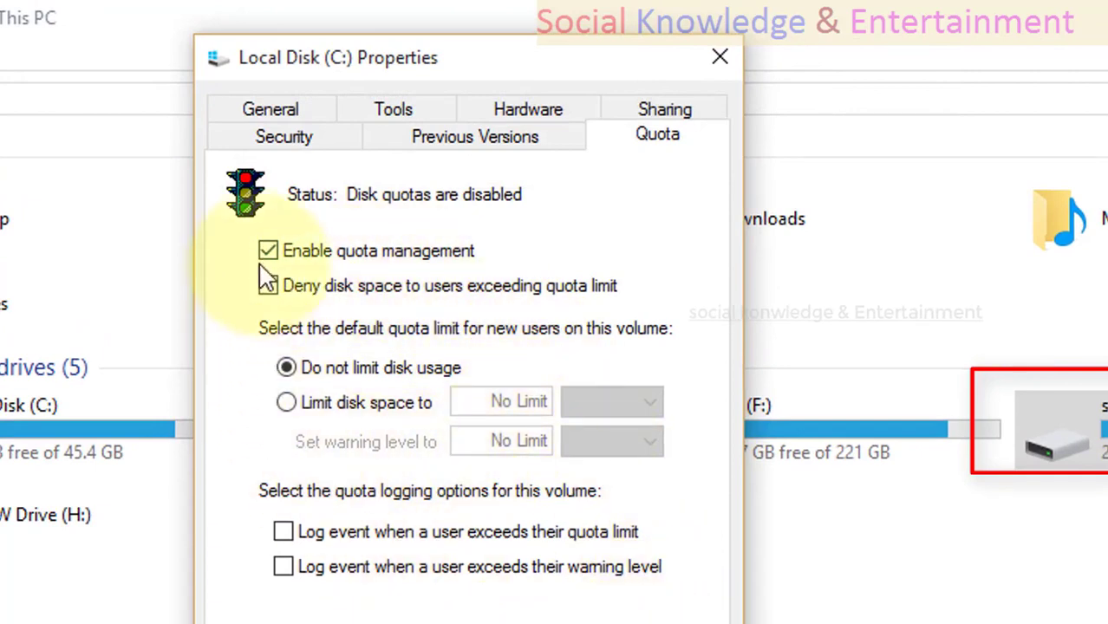
pyautogui.click(314, 254)
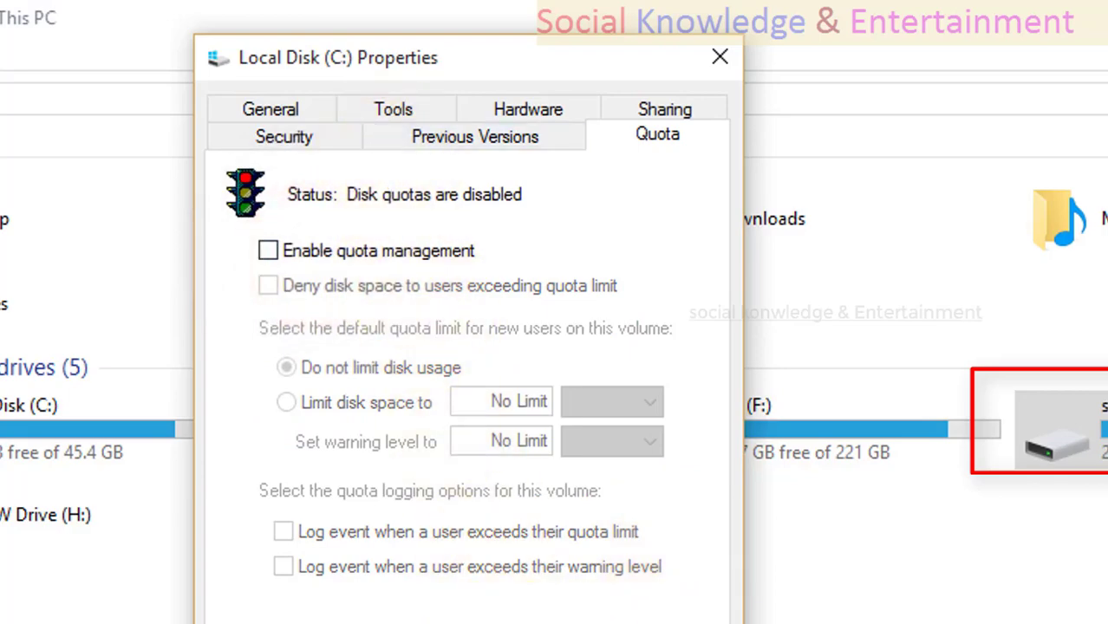
pyautogui.press('Return')
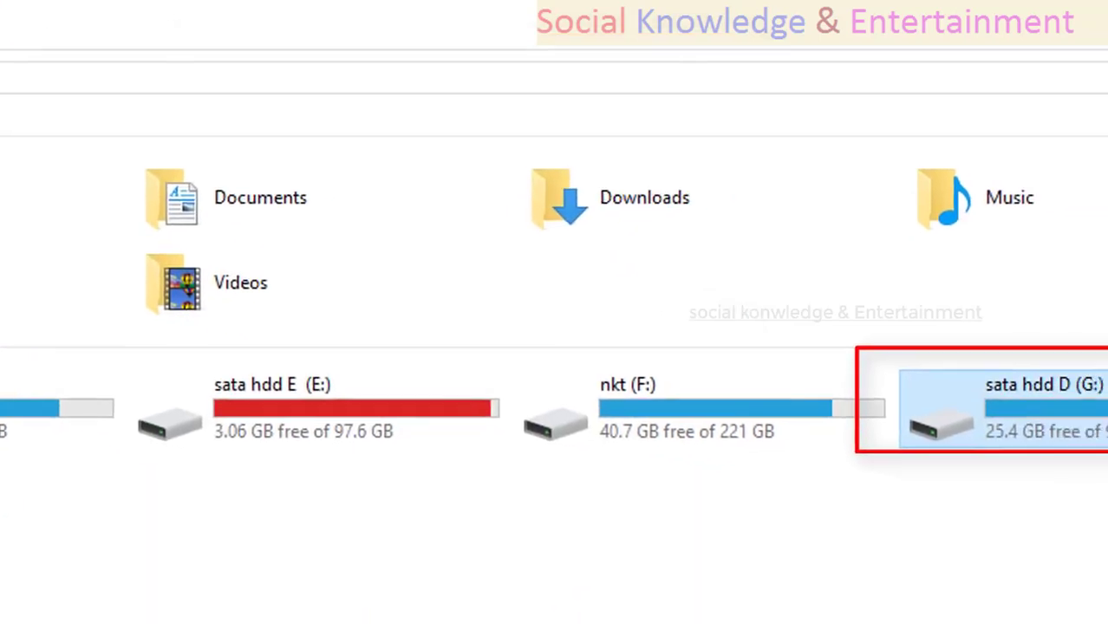
# Switch to Computer Management and back to This PC in File Explorer, and select the sata hdd E (E:) drive
pyautogui.click(377, 607)
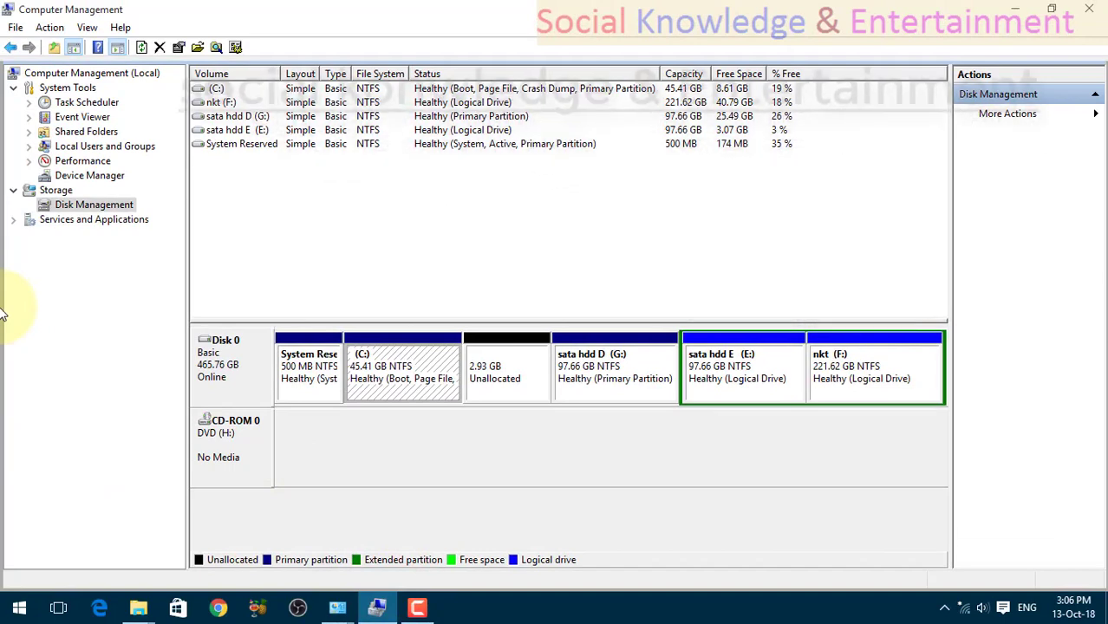
pyautogui.click(138, 607)
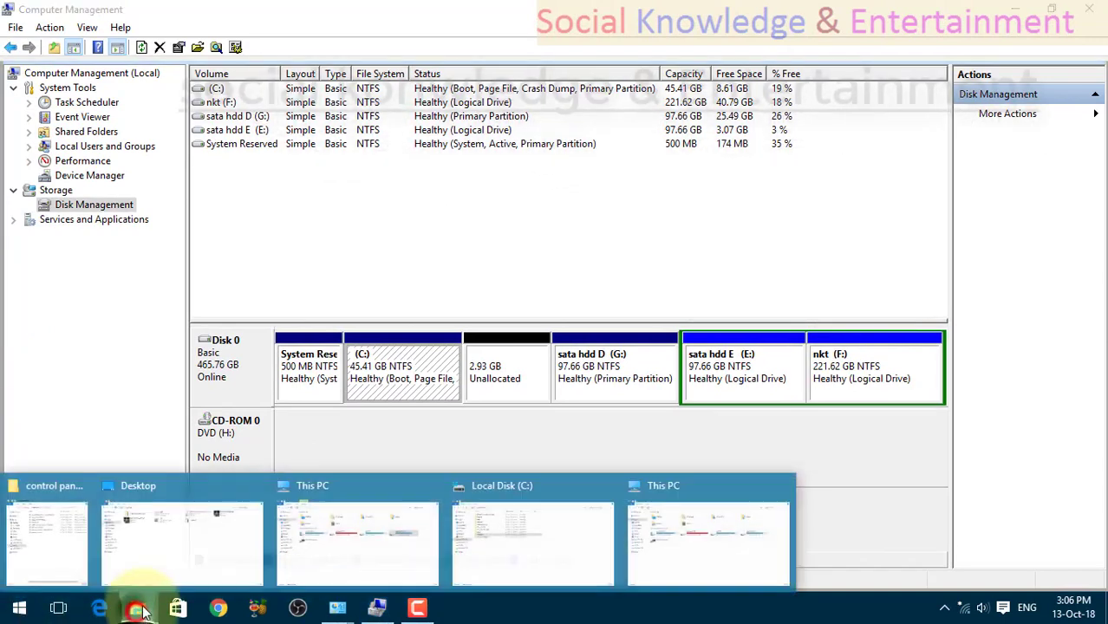
pyautogui.click(291, 549)
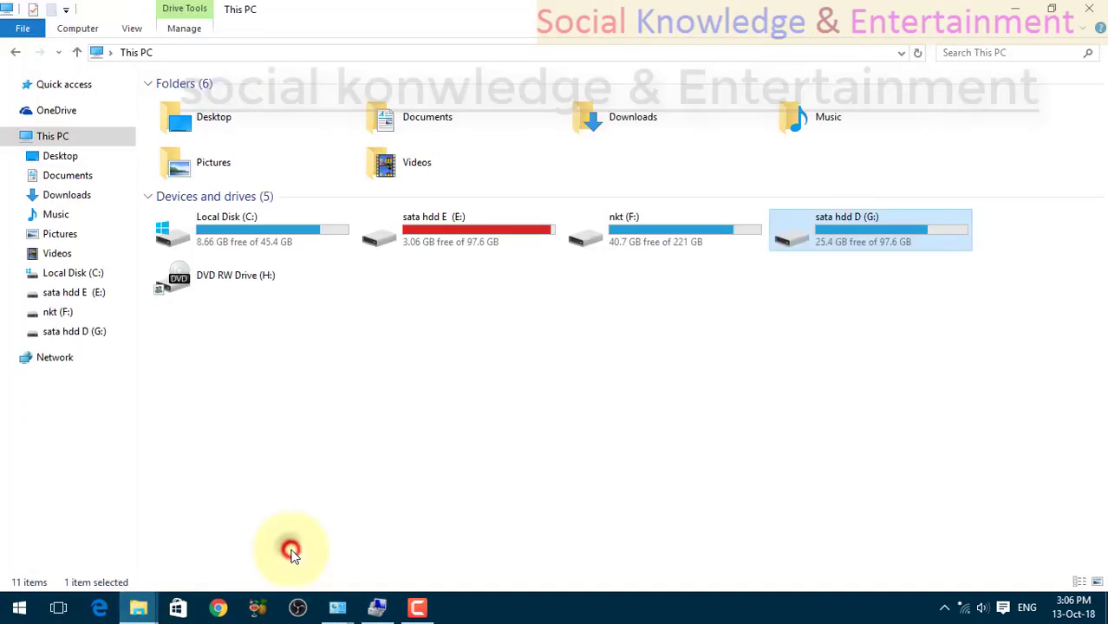
pyautogui.click(428, 248)
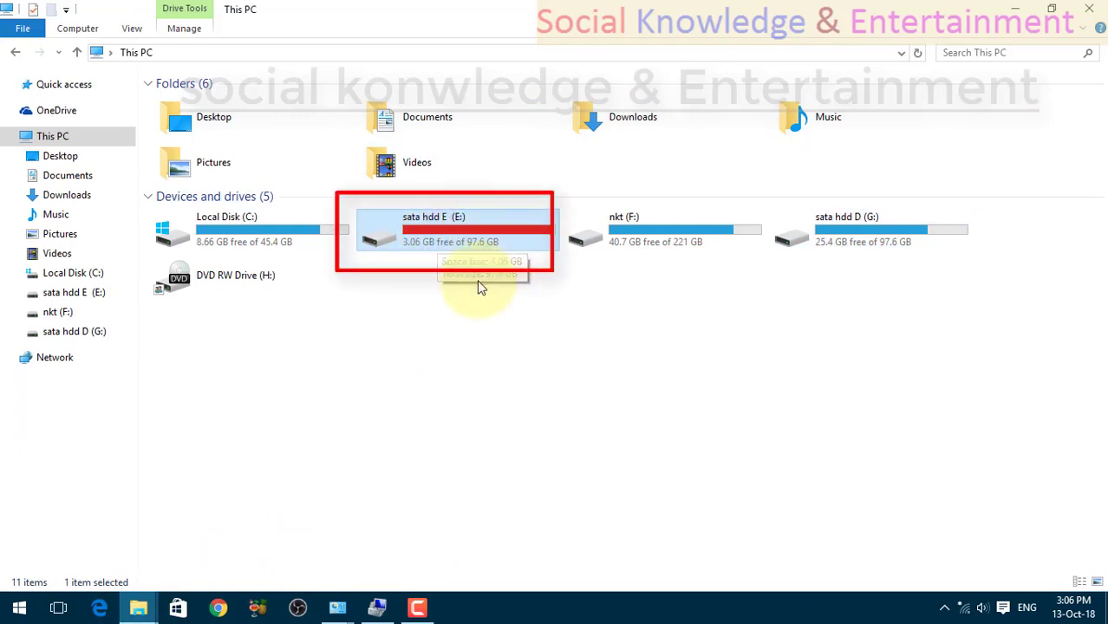
# Select the sata hdd E (E:) drive in This PC, followed by the nkt (F:) drive
pyautogui.moveTo(477, 244)
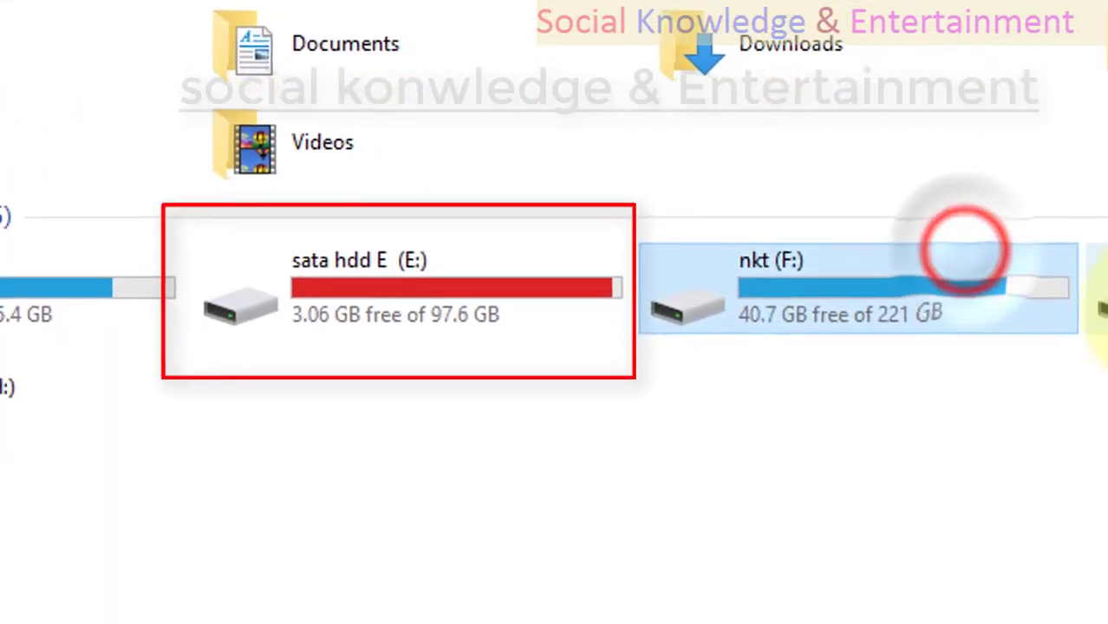
pyautogui.click(461, 258)
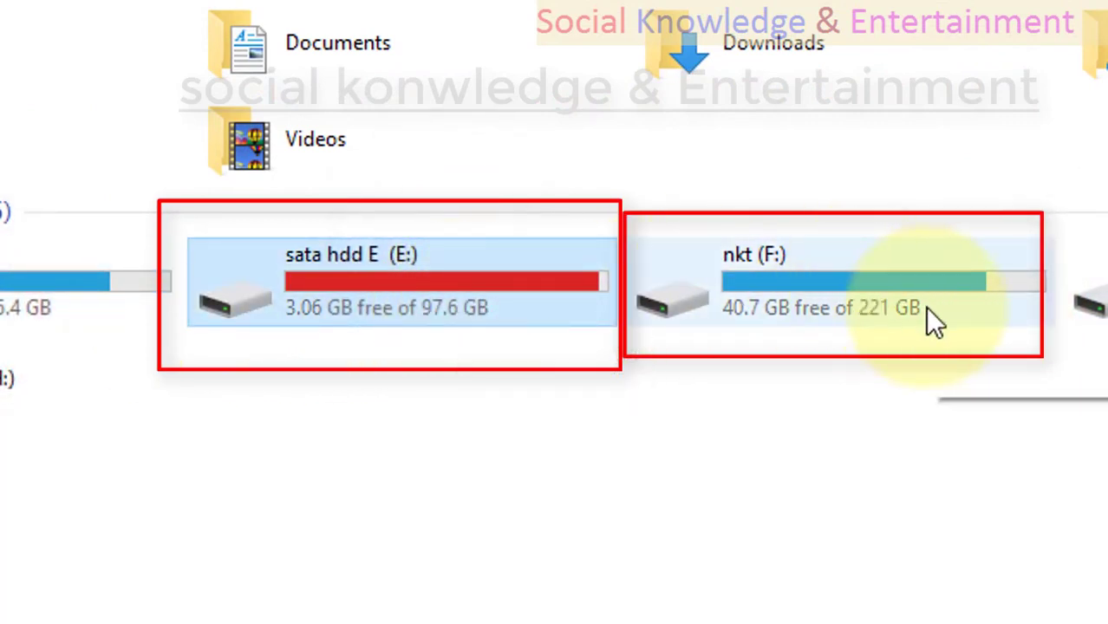
pyautogui.click(873, 306)
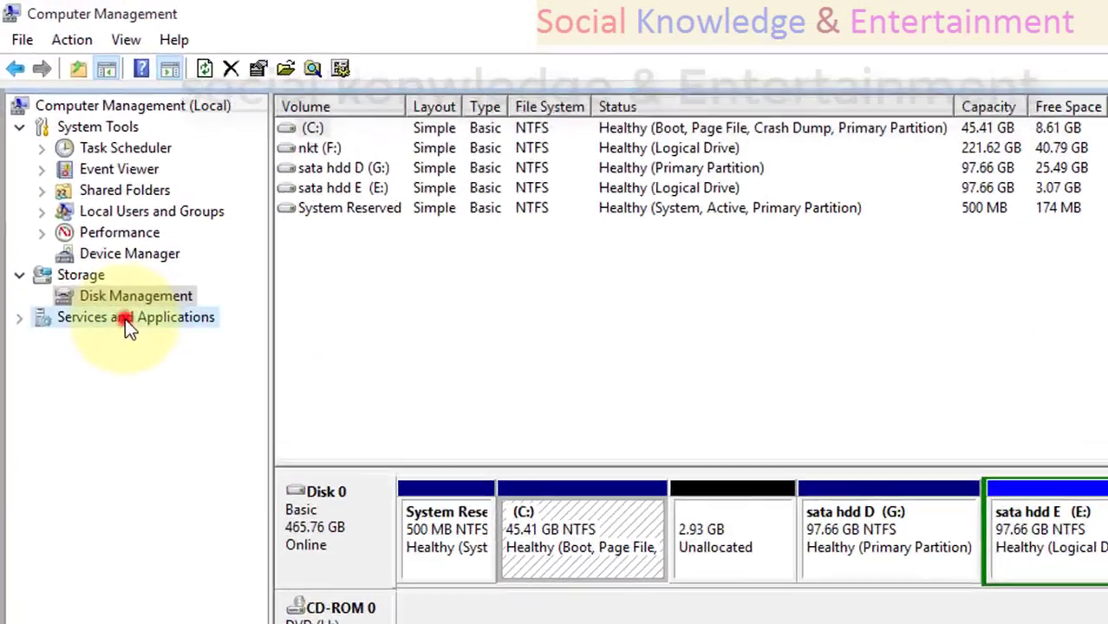
# Open Services under Services and Applications in Computer Management and look through the list of services
pyautogui.click(87, 222)
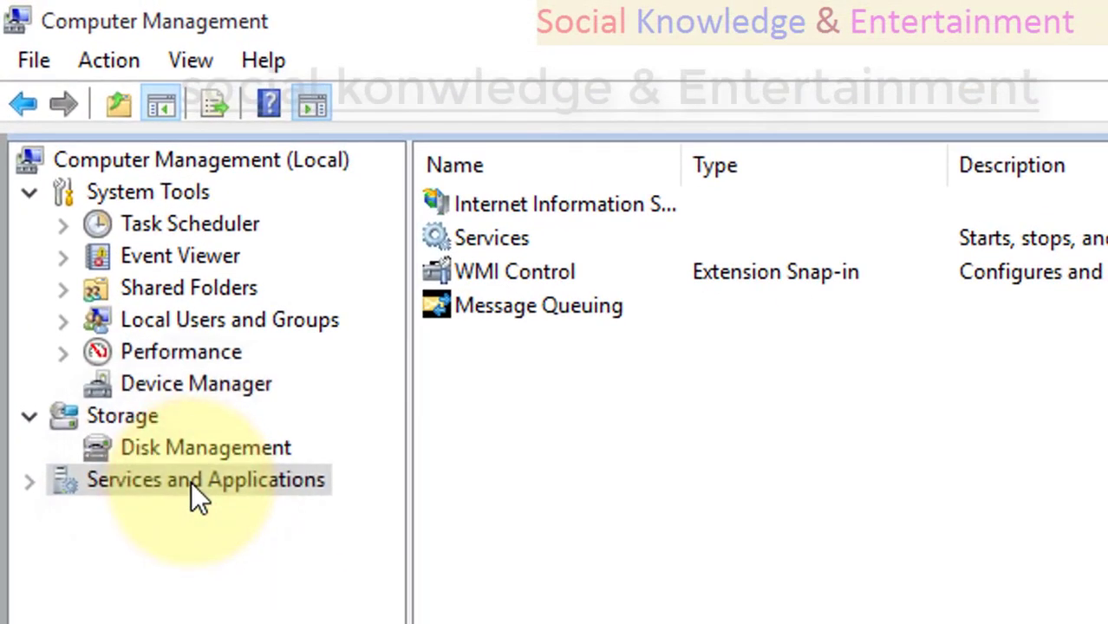
pyautogui.click(29, 481)
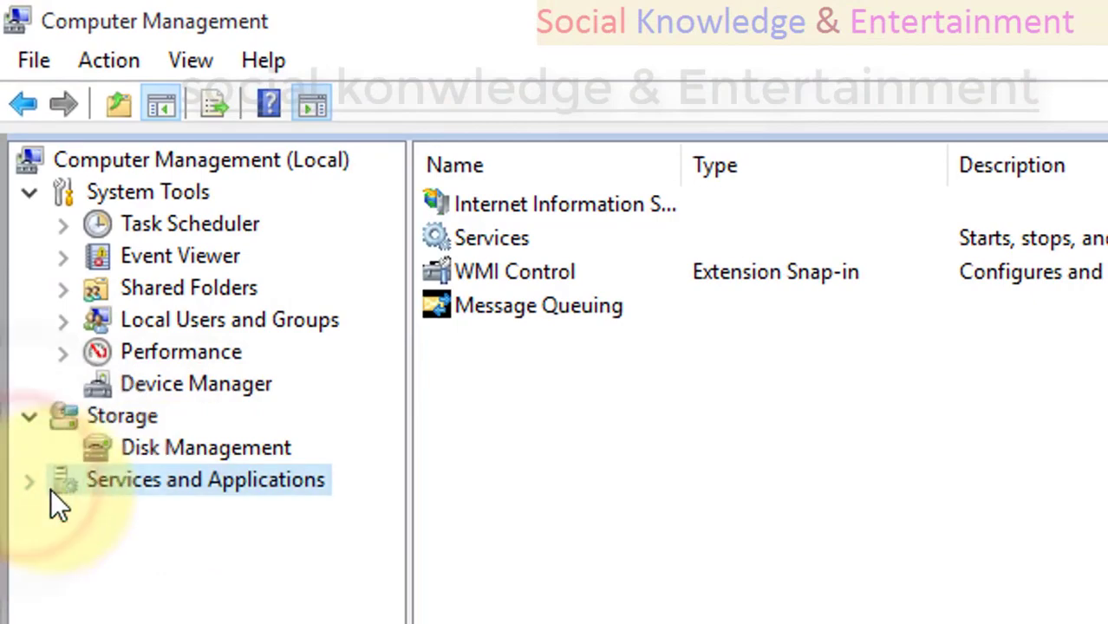
pyautogui.click(30, 482)
pyautogui.click(136, 533)
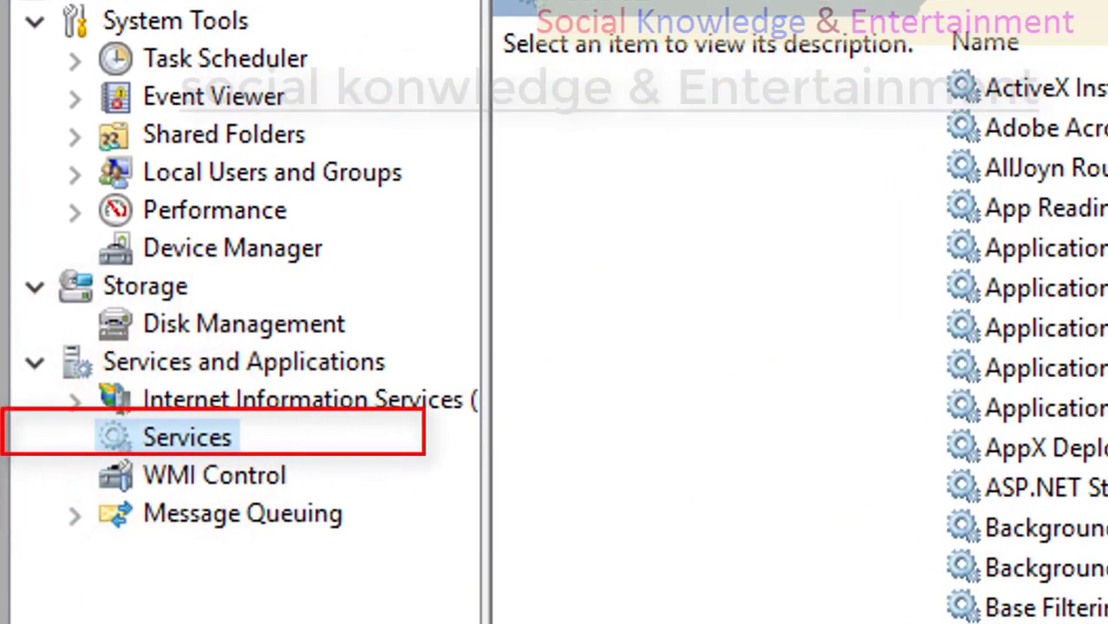
pyautogui.scroll(-15, 1023, 347)
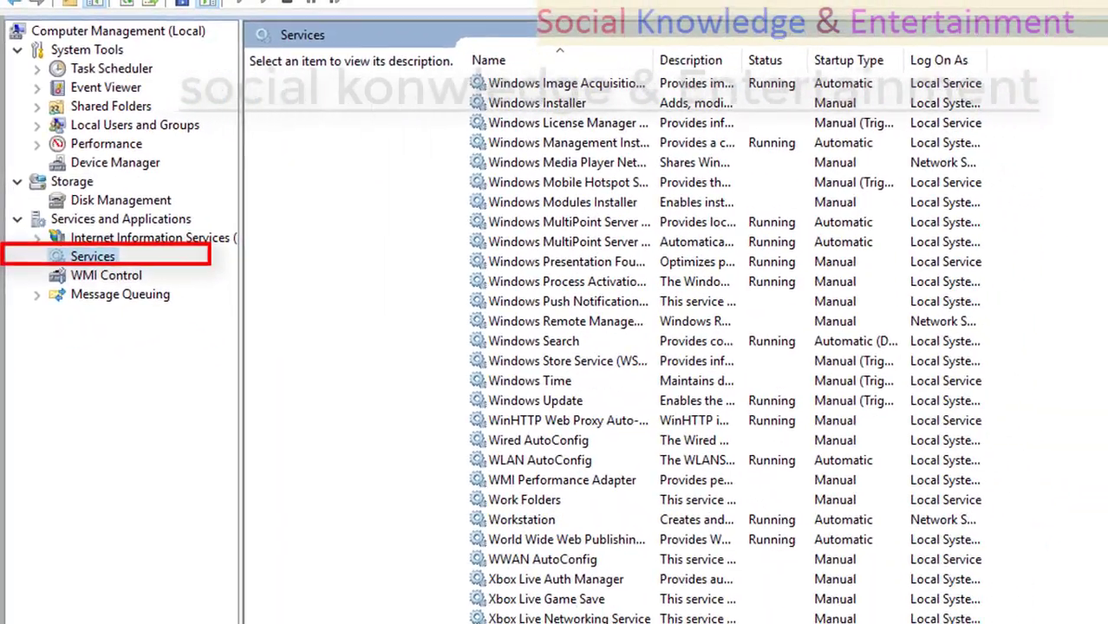
pyautogui.scroll(5, 1024, 347)
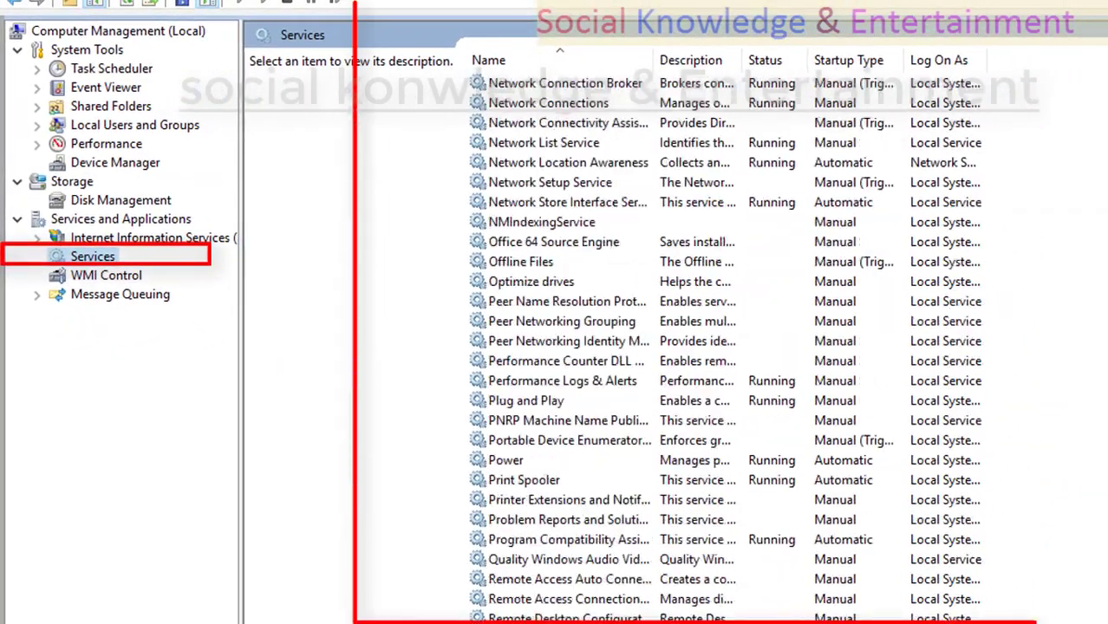
pyautogui.scroll(10, 729, 347)
pyautogui.click(92, 255)
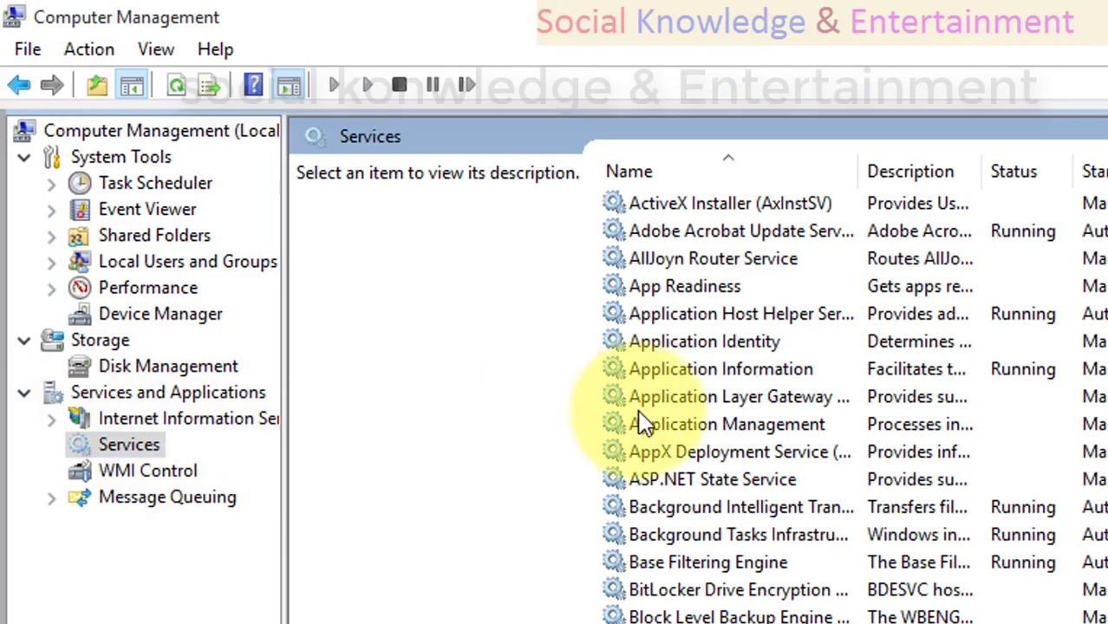
pyautogui.scroll(-20, 642, 424)
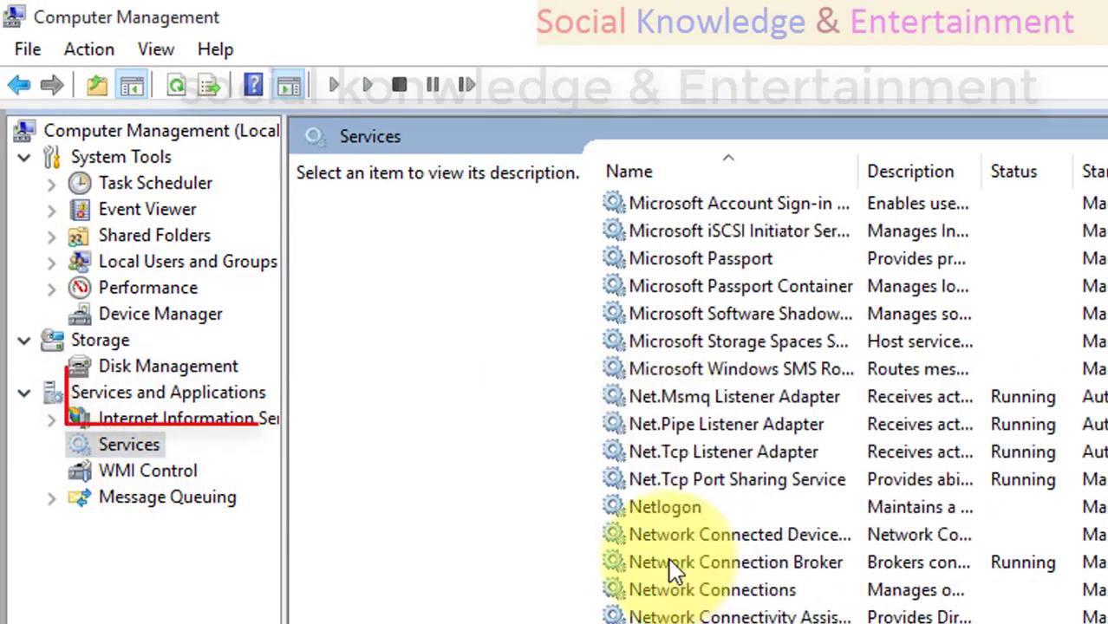
pyautogui.scroll(-10, 675, 571)
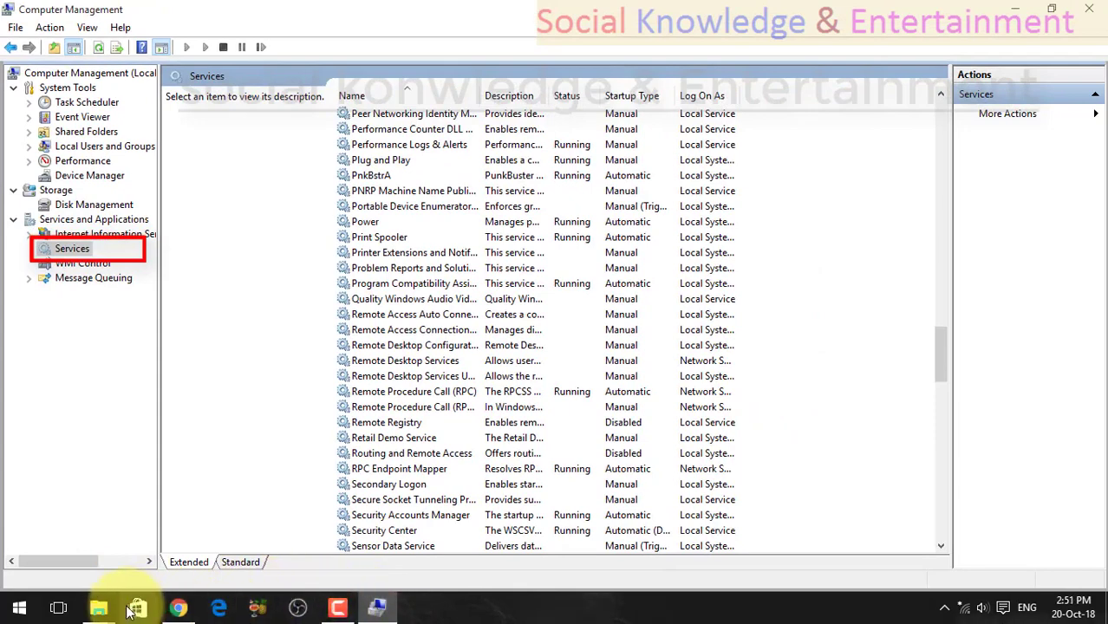
# Bring up the Quick access window in File Explorer and switch back to Computer Management
pyautogui.moveTo(100, 609)
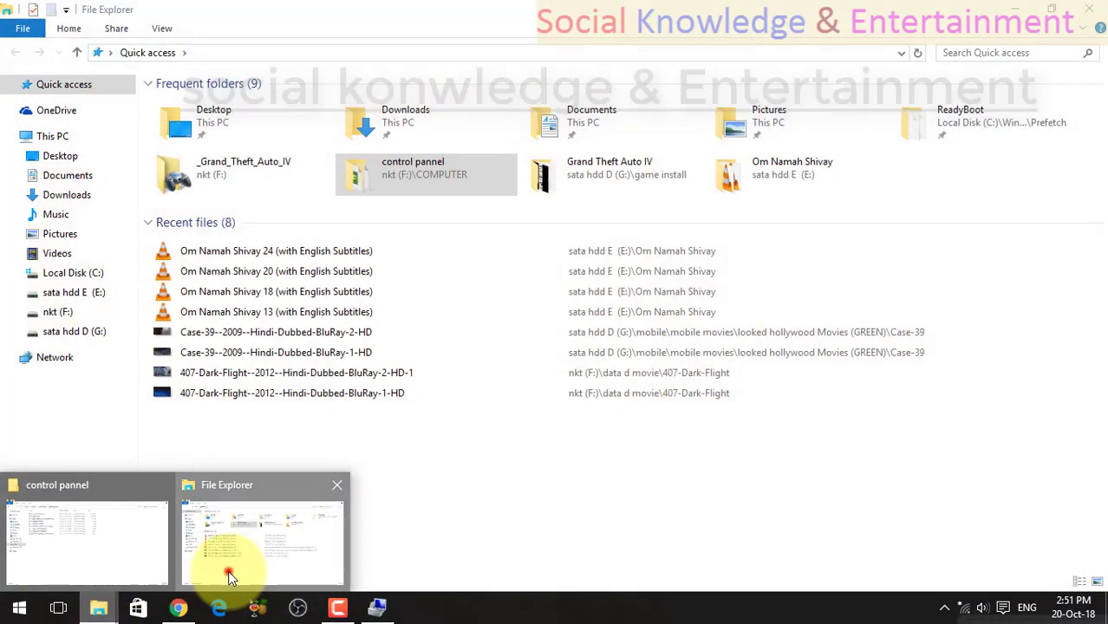
pyautogui.click(229, 570)
pyautogui.click(377, 609)
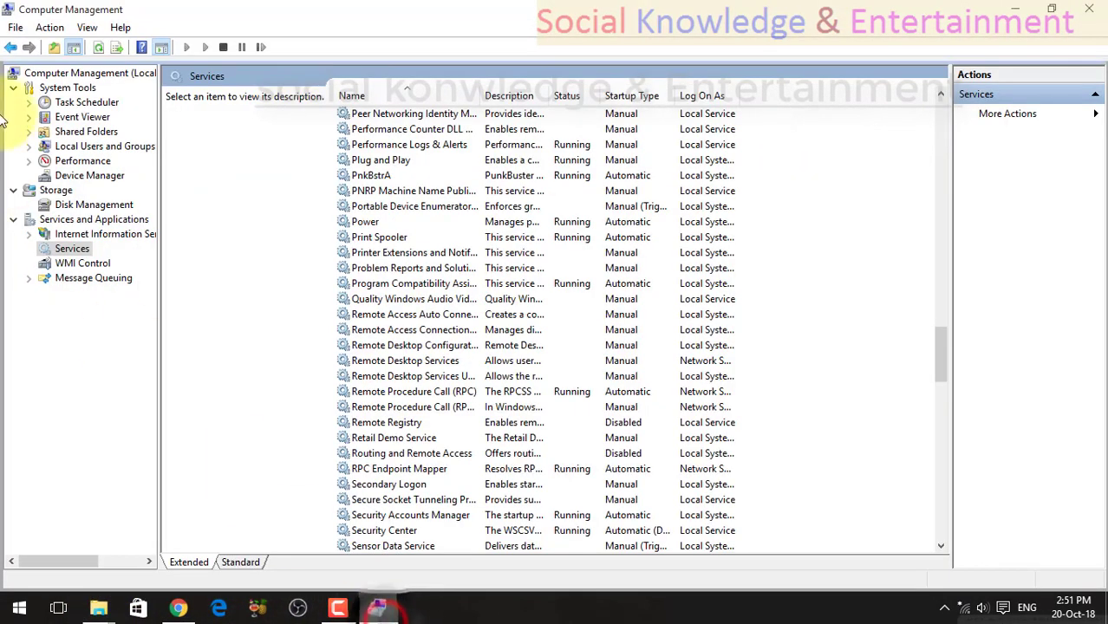
# Go back to the Computer Management (Local) root level and close the console
pyautogui.click(11, 47)
pyautogui.click(11, 47)
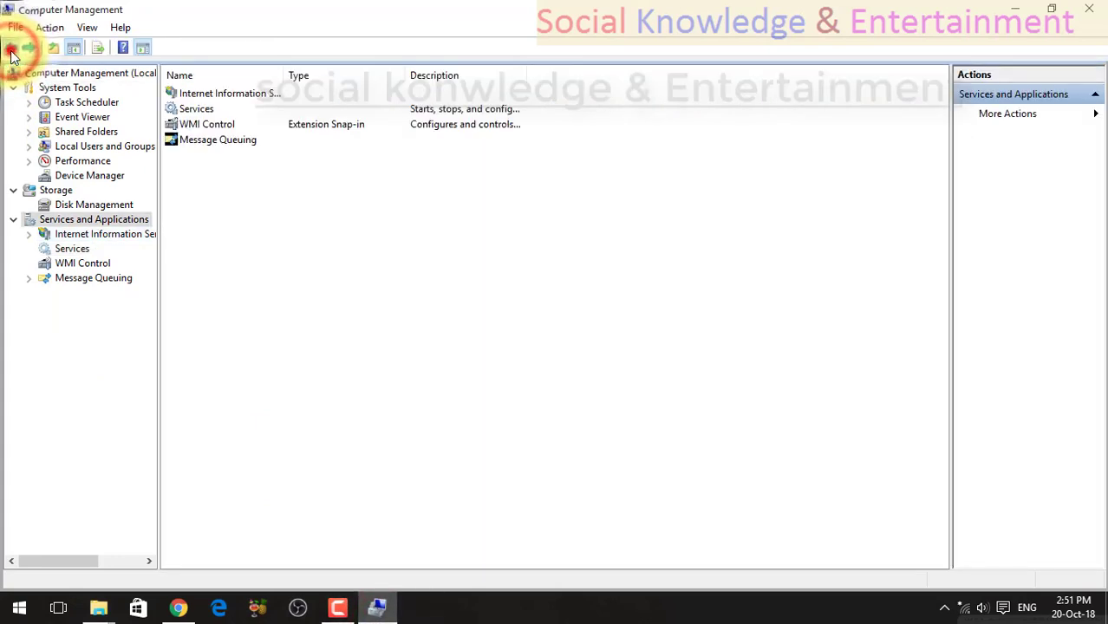
pyautogui.click(10, 47)
pyautogui.click(10, 46)
pyautogui.click(11, 47)
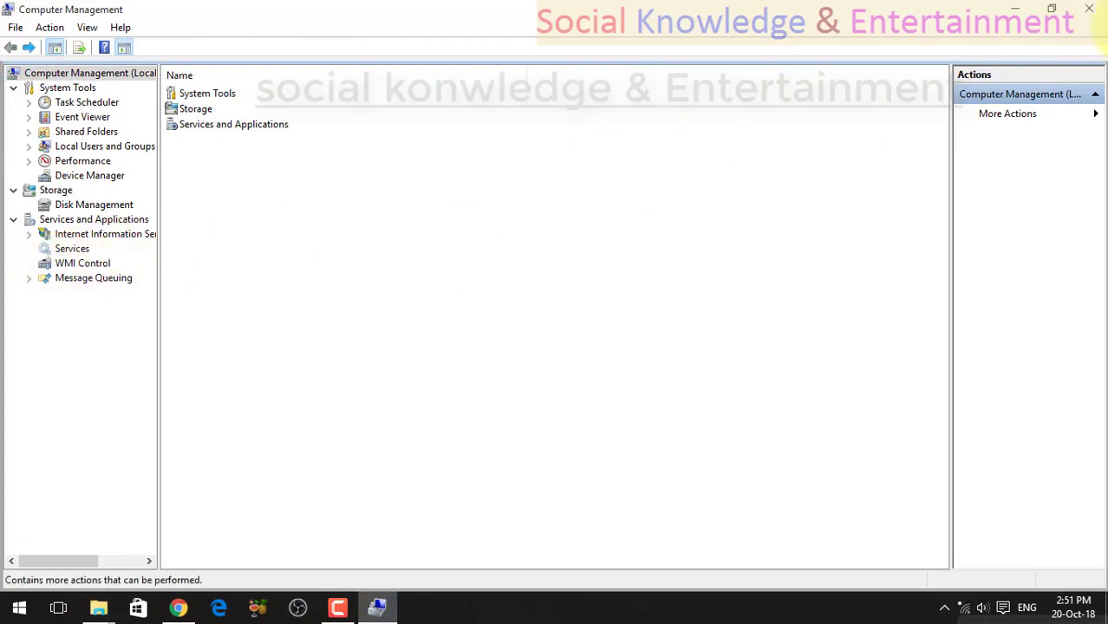
pyautogui.click(1098, 7)
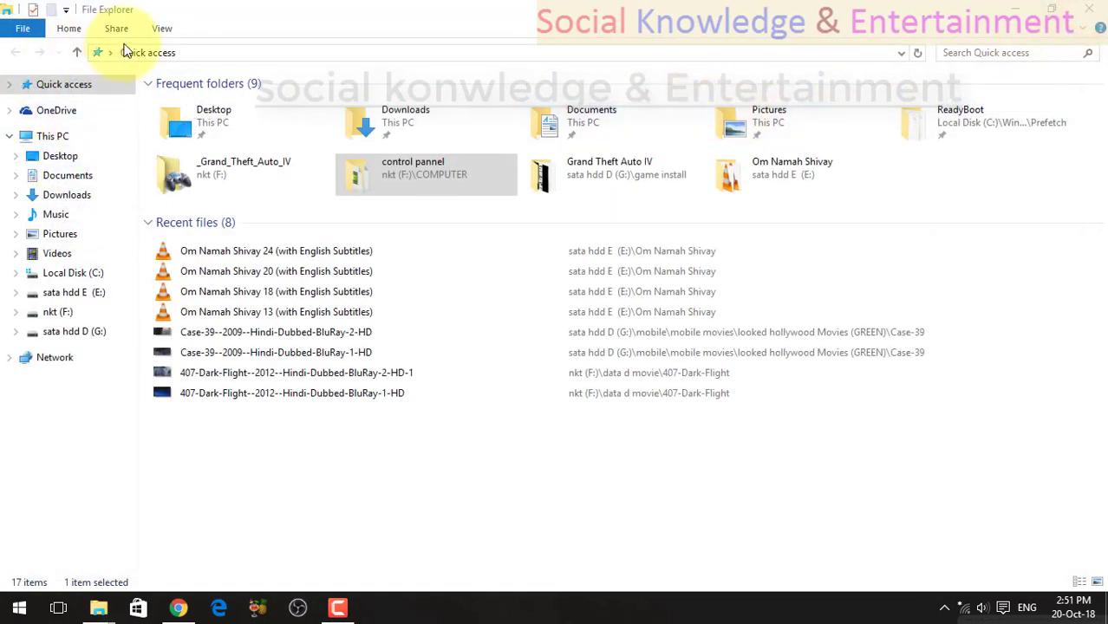
# Open Control Panel from File Explorer's address path and show its items as large icons
pyautogui.click(110, 52)
pyautogui.click(128, 189)
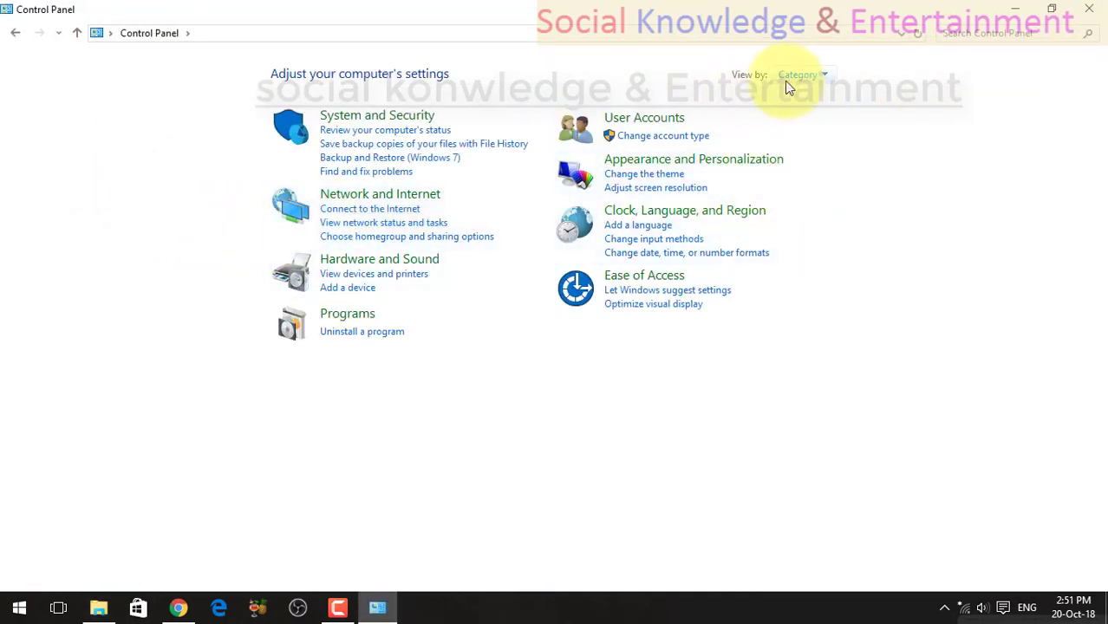
pyautogui.click(789, 76)
pyautogui.click(804, 113)
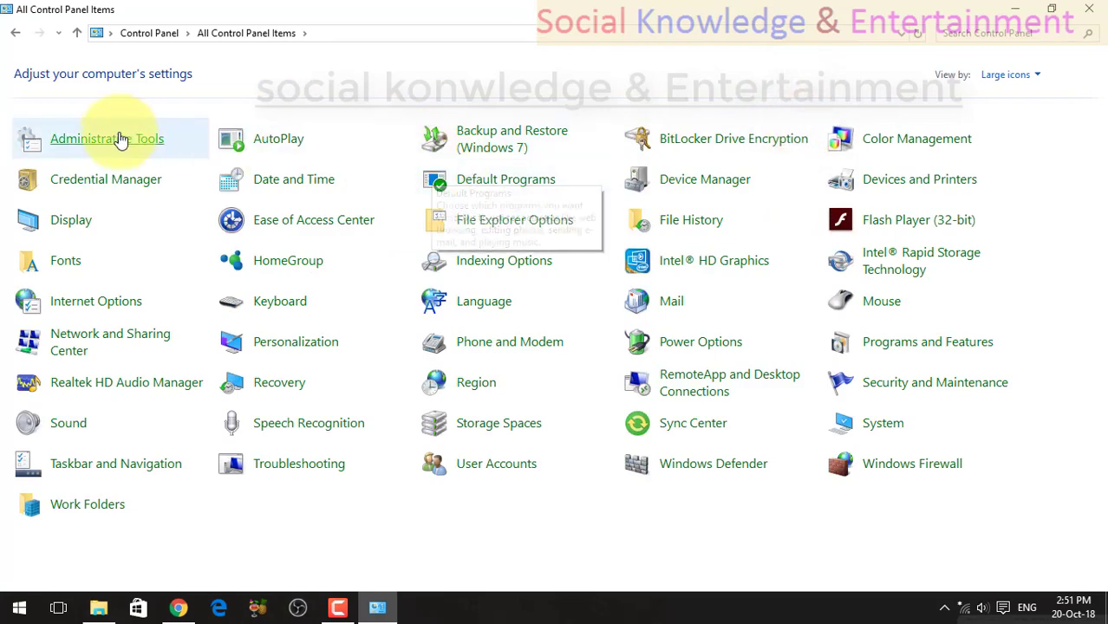
# Open Administrative Tools and launch Computer Management from there
pyautogui.click(83, 140)
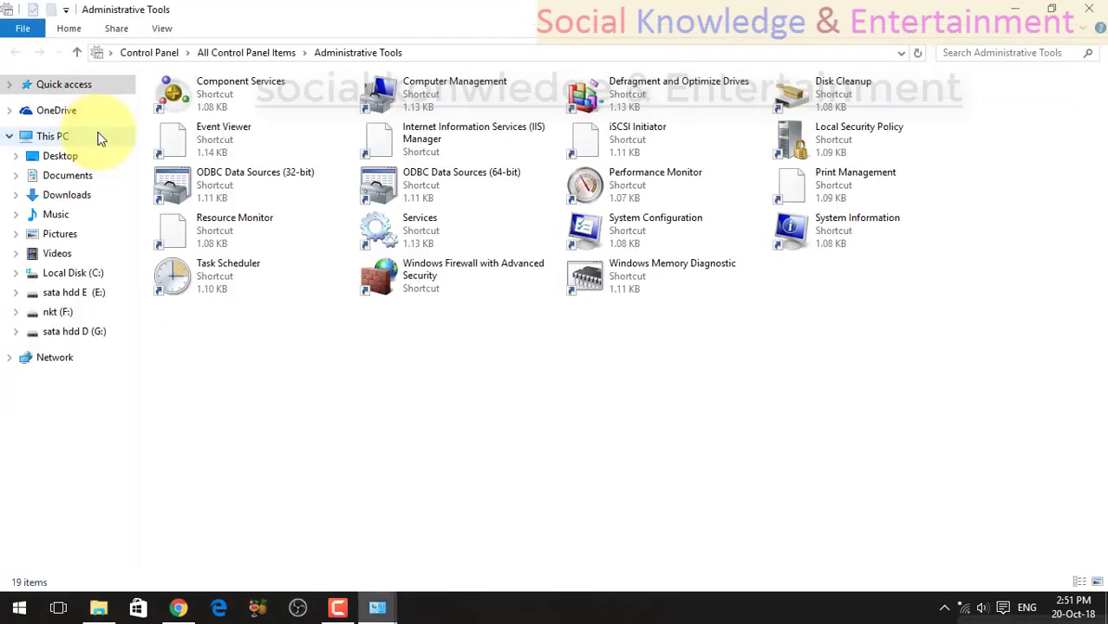
pyautogui.click(456, 246)
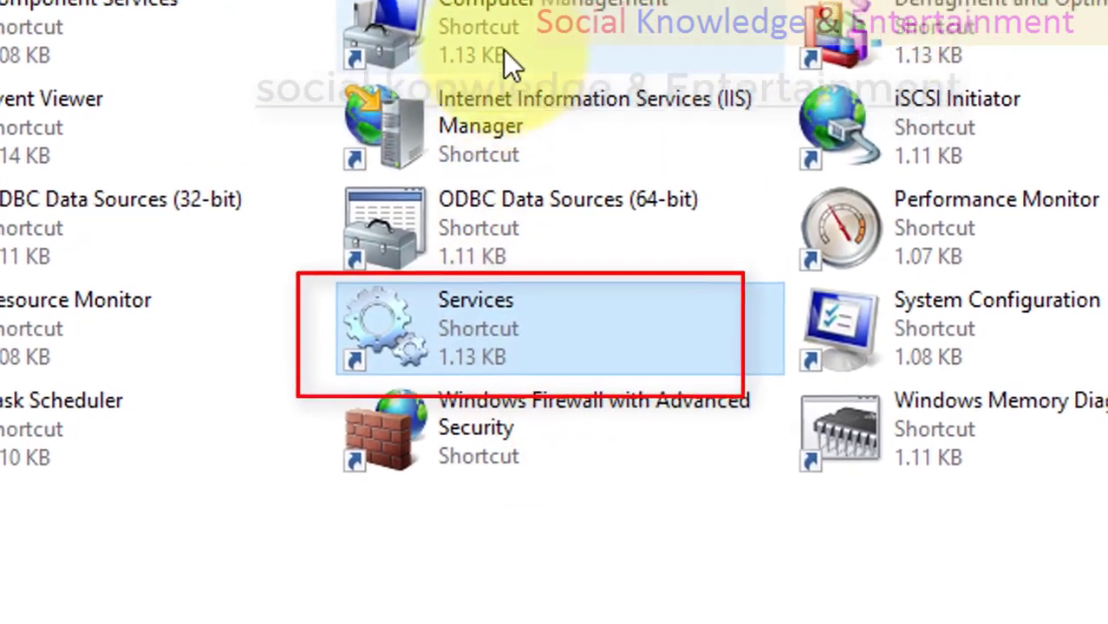
pyautogui.click(526, 27)
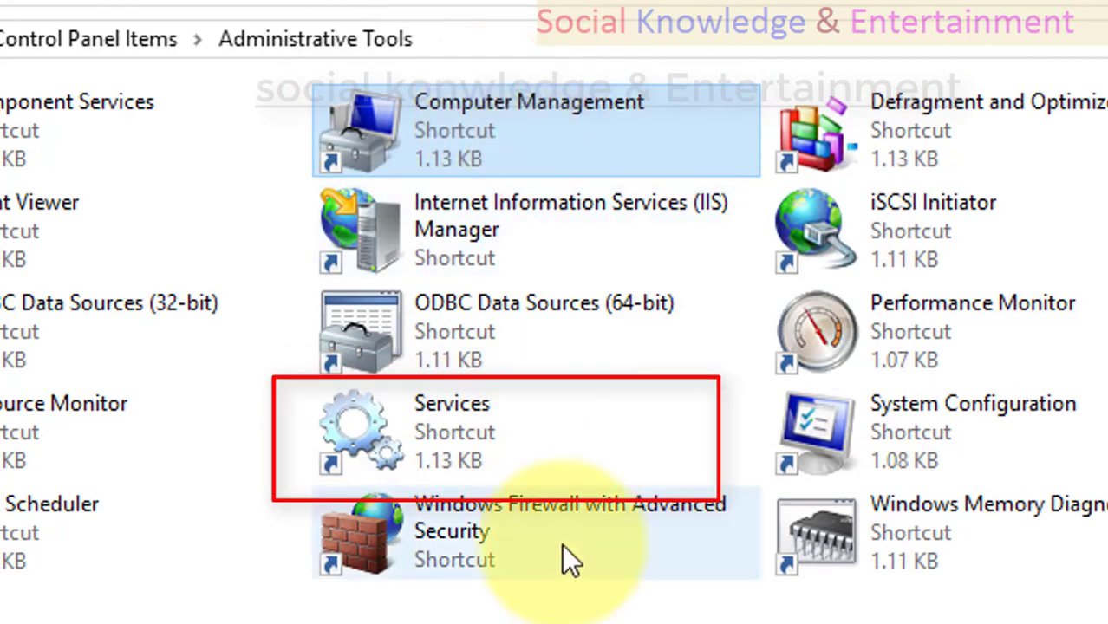
pyautogui.press('Return')
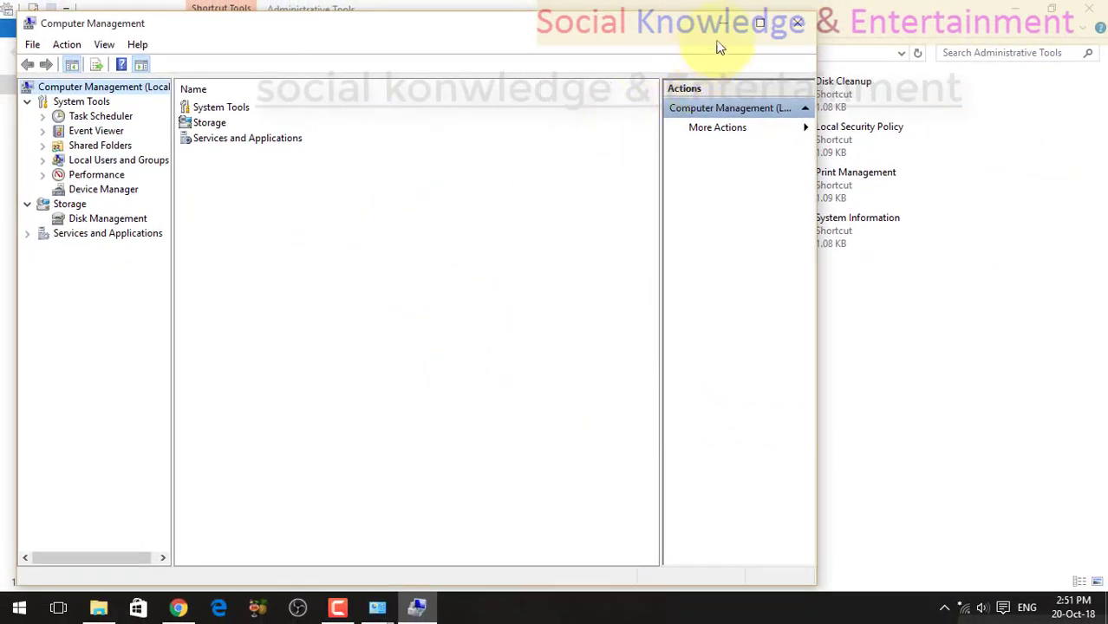
# Move the Computer Management window down, select its shortcut in Administrative Tools, then bring the console back and maximize it
pyautogui.moveTo(659, 26); pyautogui.dragTo(664, 168)
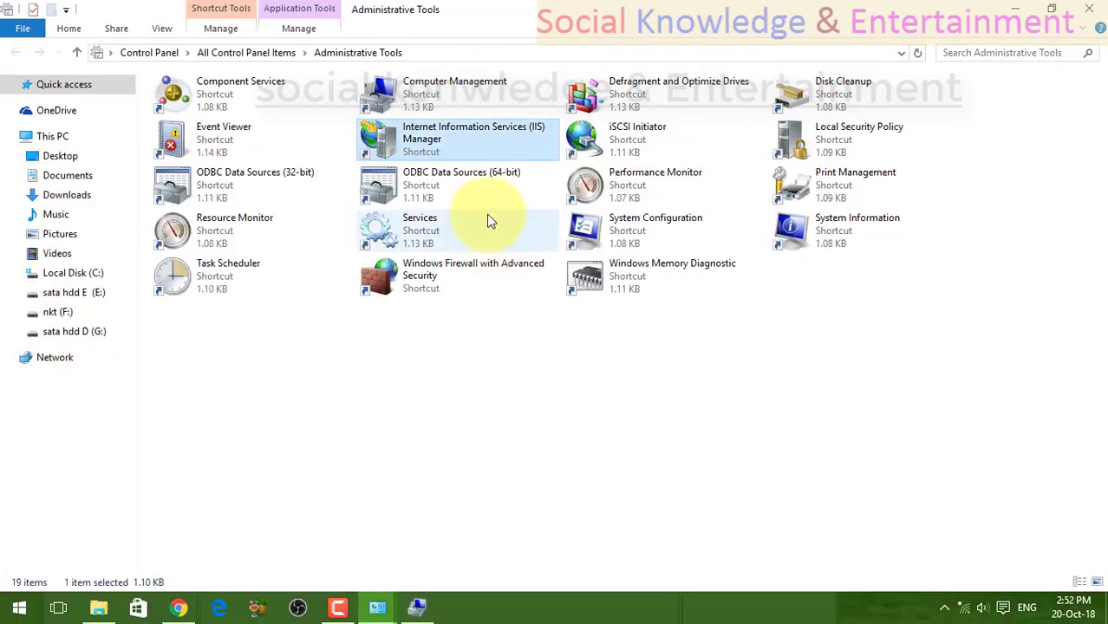
pyautogui.click(453, 92)
pyautogui.click(417, 607)
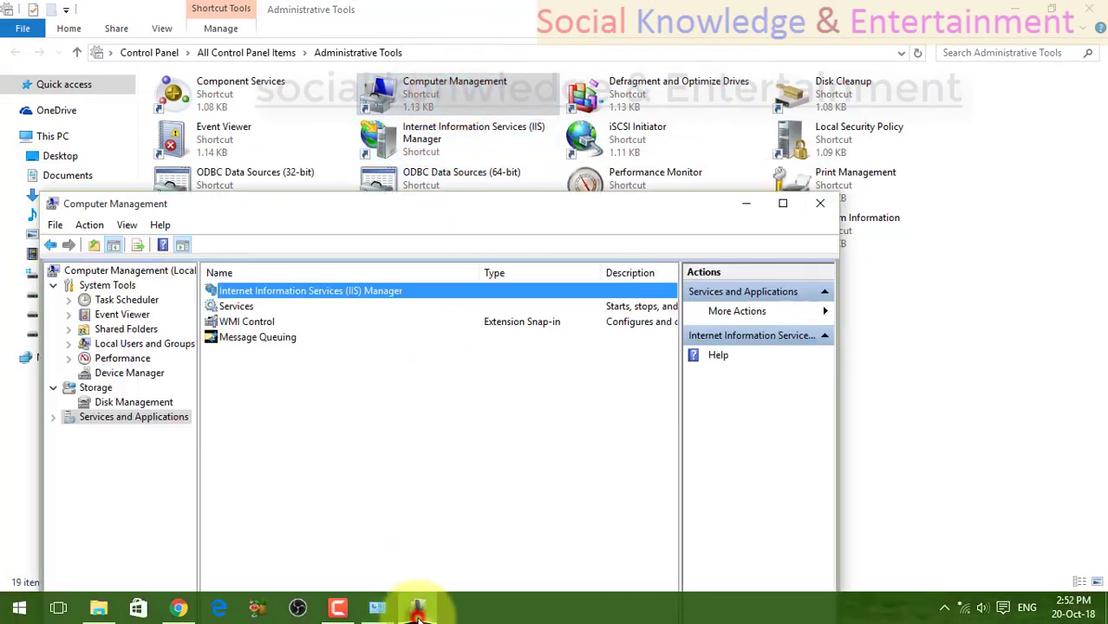
pyautogui.click(782, 205)
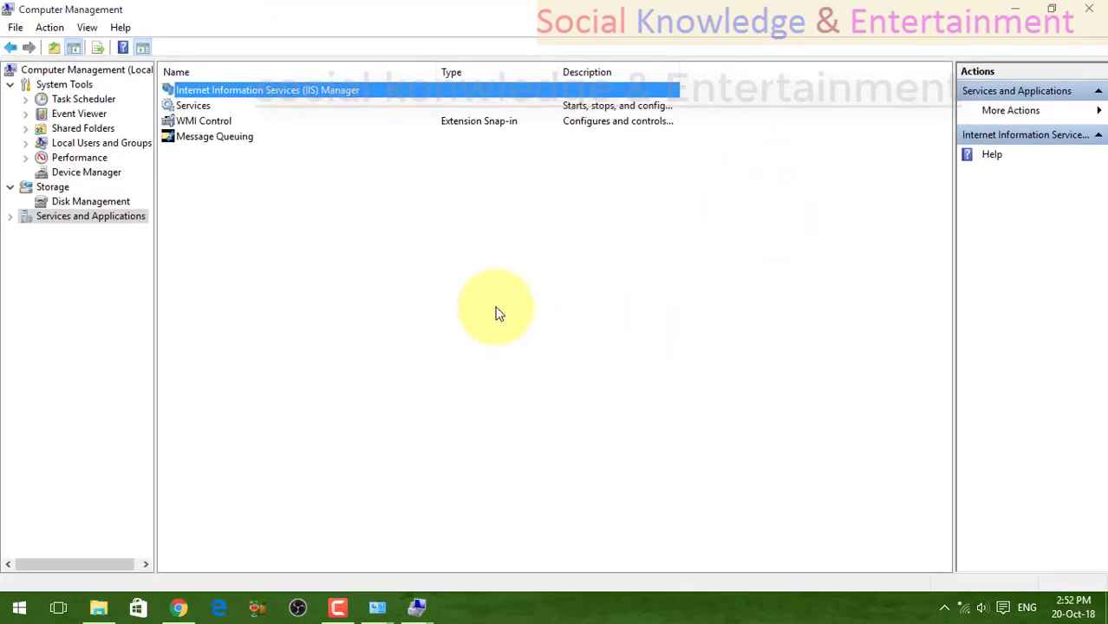
# View the WMI Control page under Services and Applications and return to the Services and Applications list
pyautogui.click(247, 120)
pyautogui.doubleClick(247, 121)
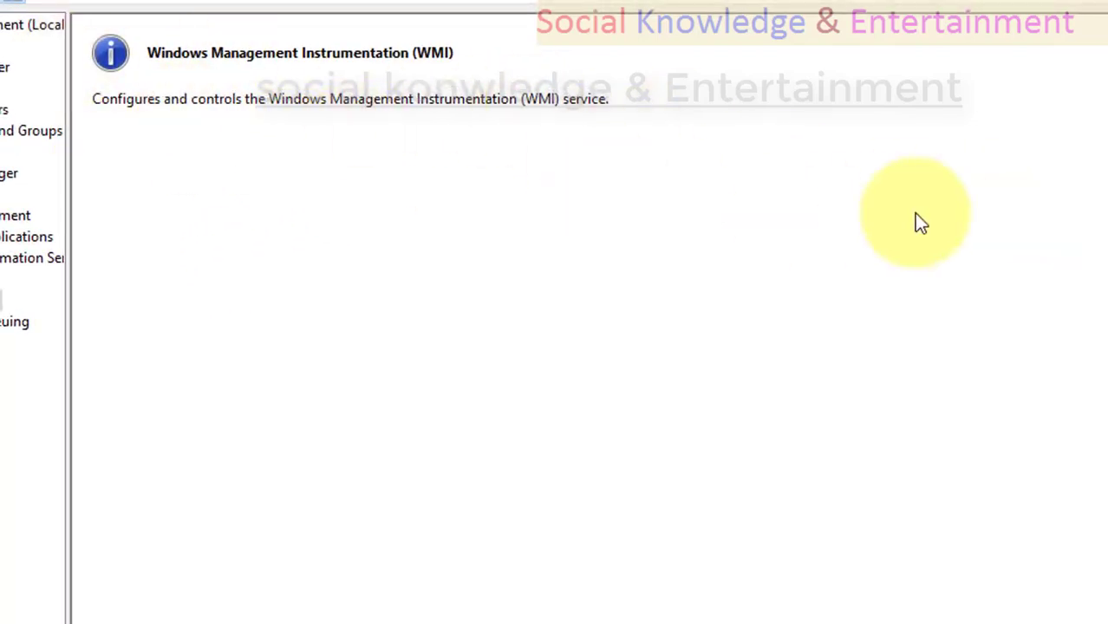
pyautogui.click(26, 237)
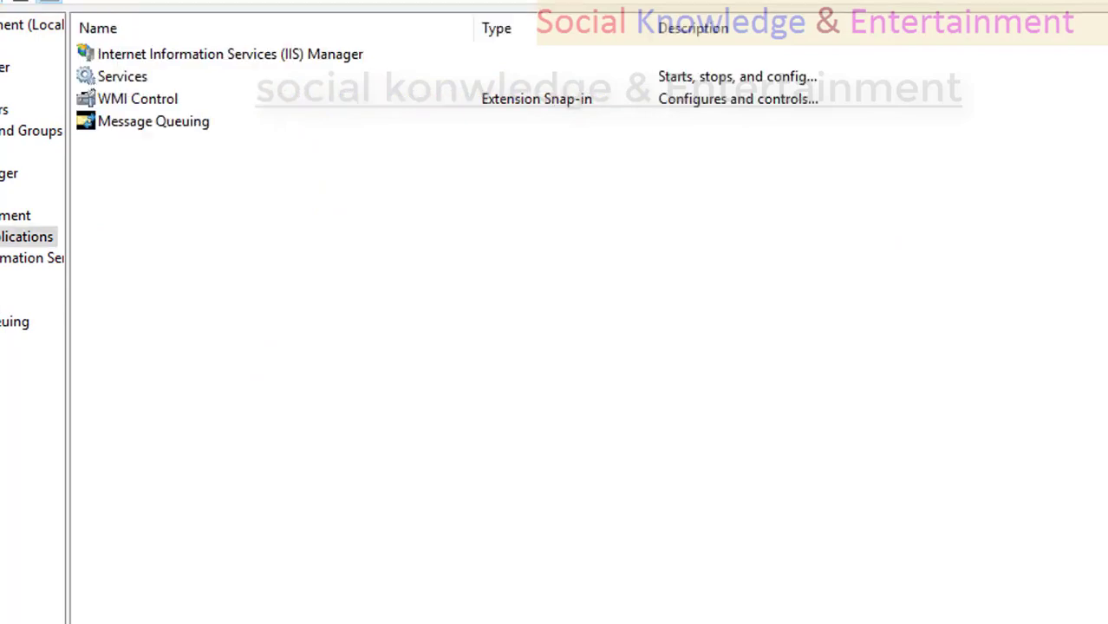
# Open the Message Queuing properties and highlight the computer's ID on the general page
pyautogui.click(259, 127)
pyautogui.doubleClick(507, 250)
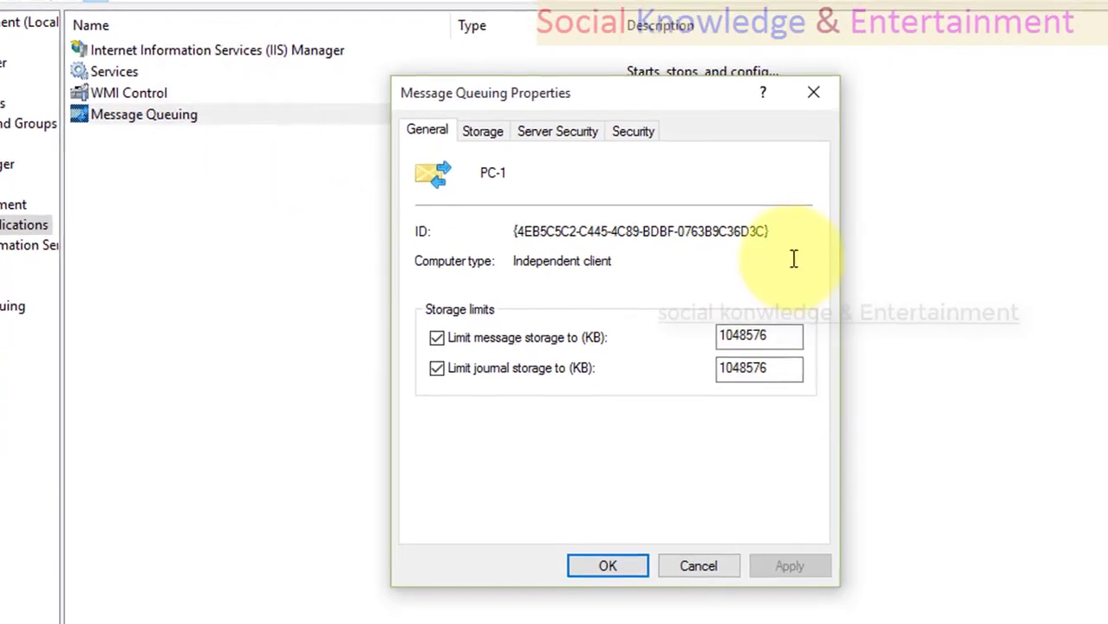
pyautogui.moveTo(772, 232); pyautogui.dragTo(545, 234)
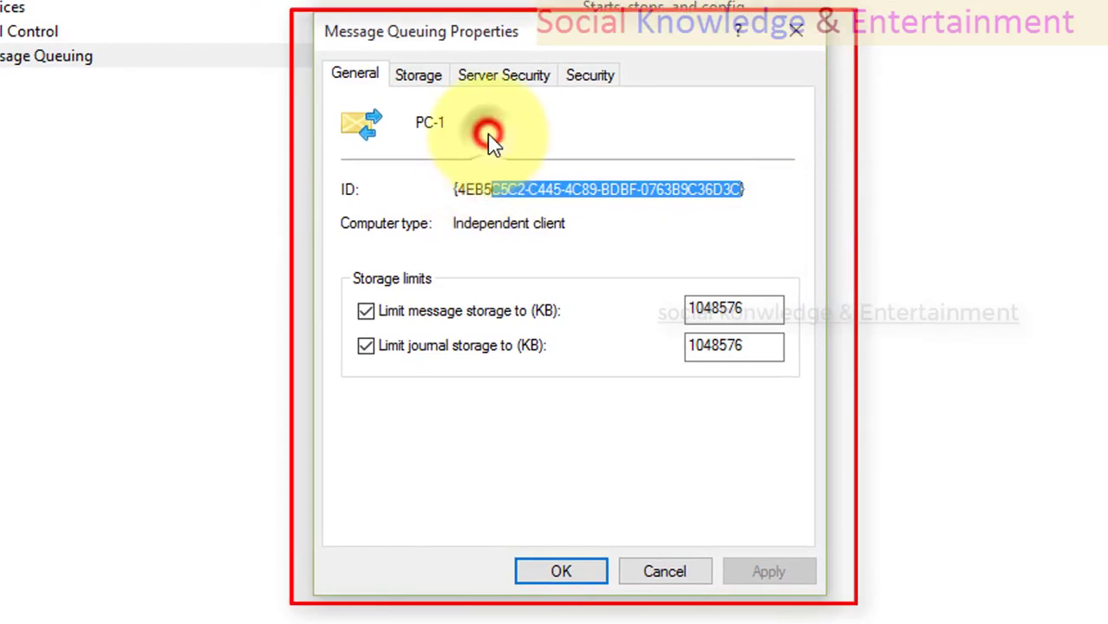
pyautogui.click(483, 189)
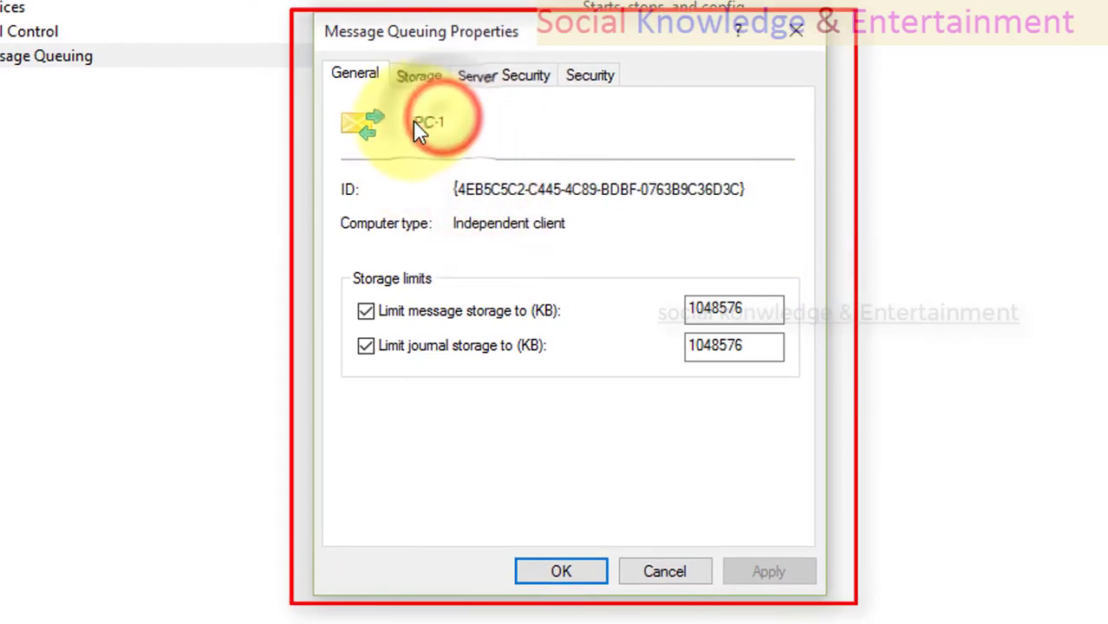
pyautogui.hotkey('shift', 'Home')
pyautogui.moveTo(459, 189); pyautogui.dragTo(735, 191)
# Try switching the message storage limit off and back on, and highlight the message and journal storage limit values
pyautogui.click(538, 319)
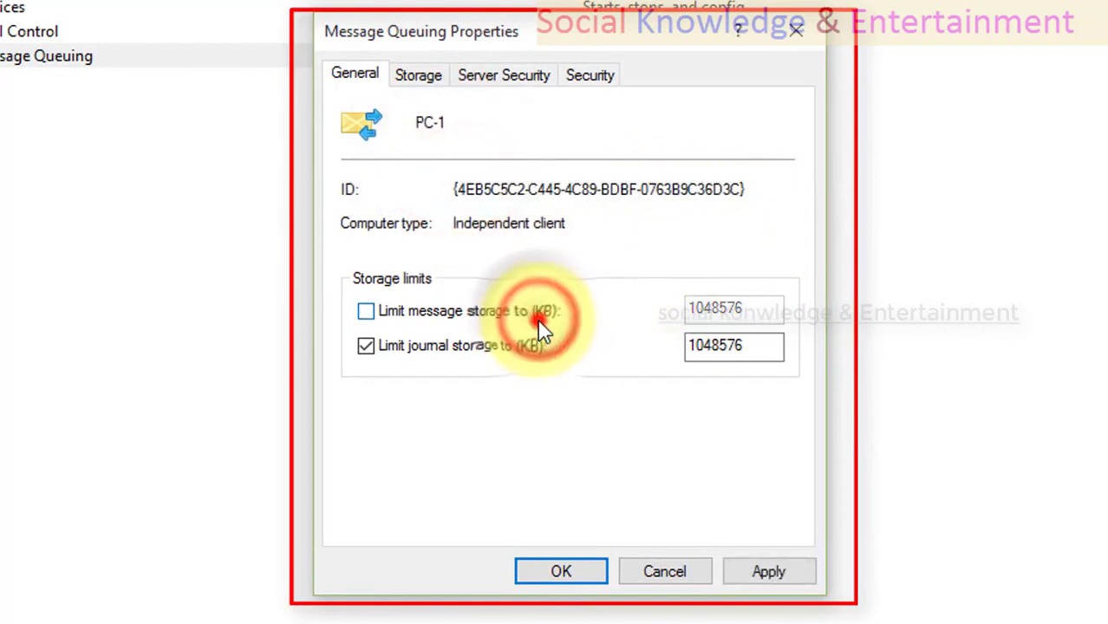
pyautogui.click(539, 319)
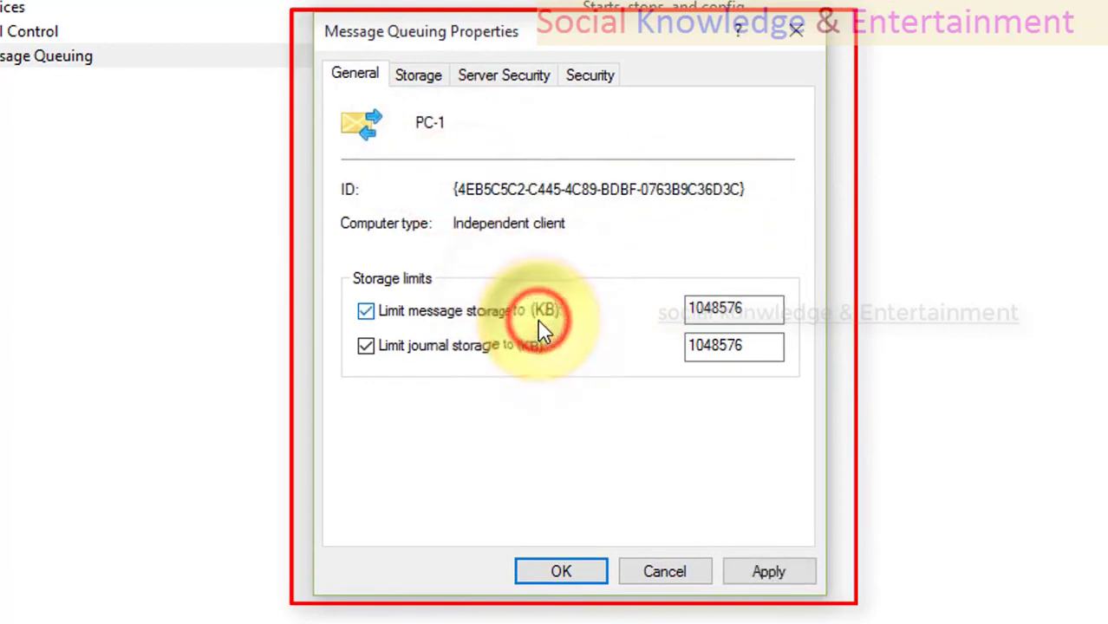
pyautogui.moveTo(771, 315); pyautogui.dragTo(687, 315)
pyautogui.click(772, 347)
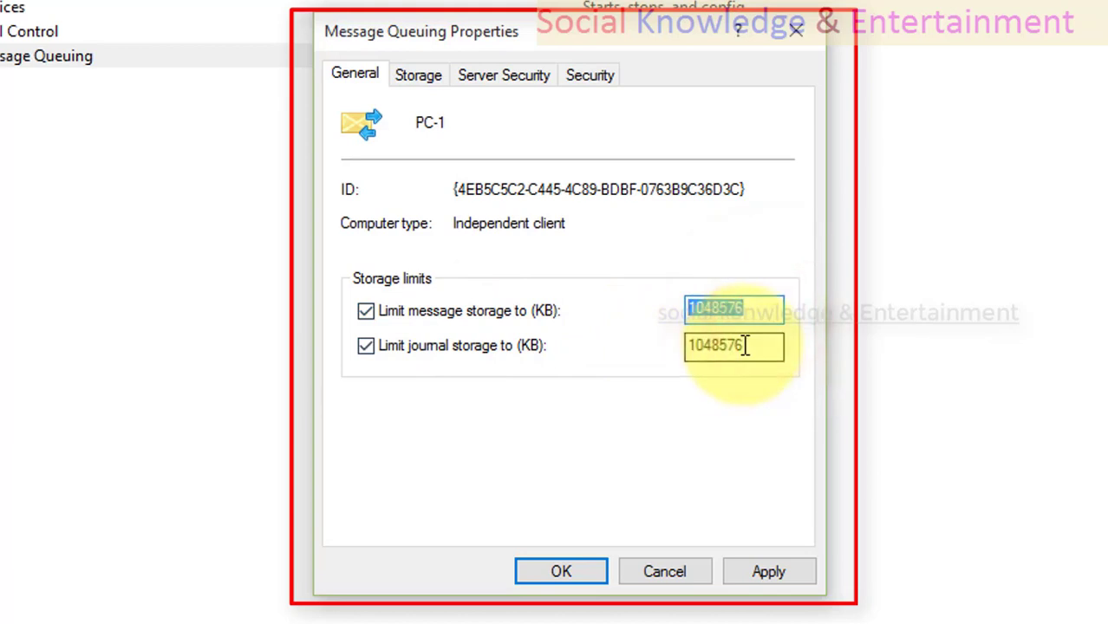
pyautogui.moveTo(746, 347); pyautogui.dragTo(654, 347)
# View the Message Queuing storage folders and the server security settings
pyautogui.click(417, 76)
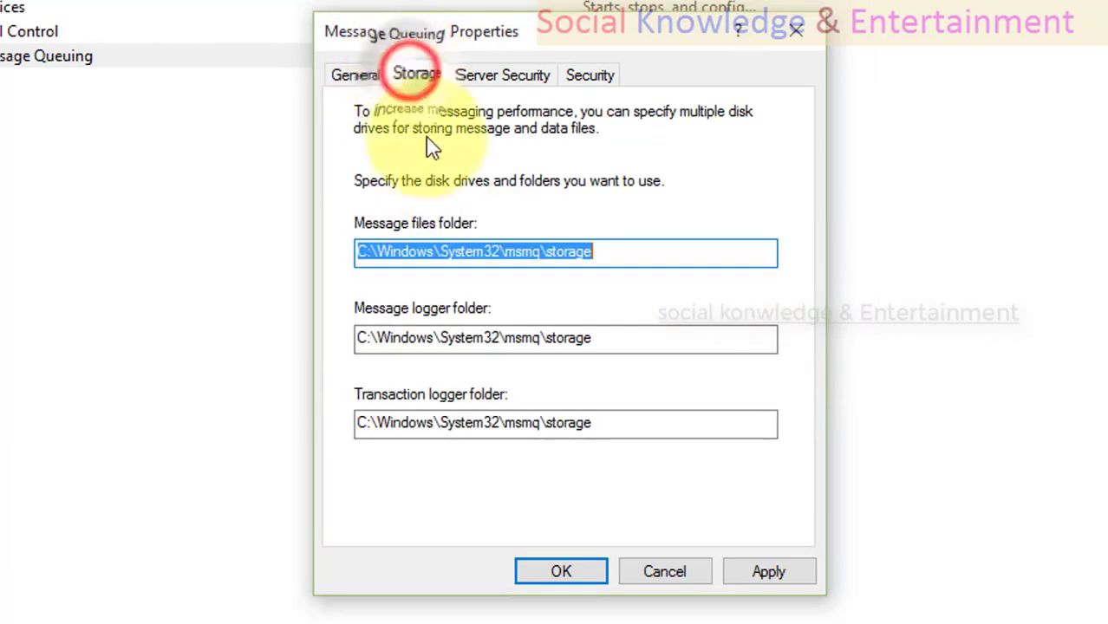
pyautogui.click(530, 93)
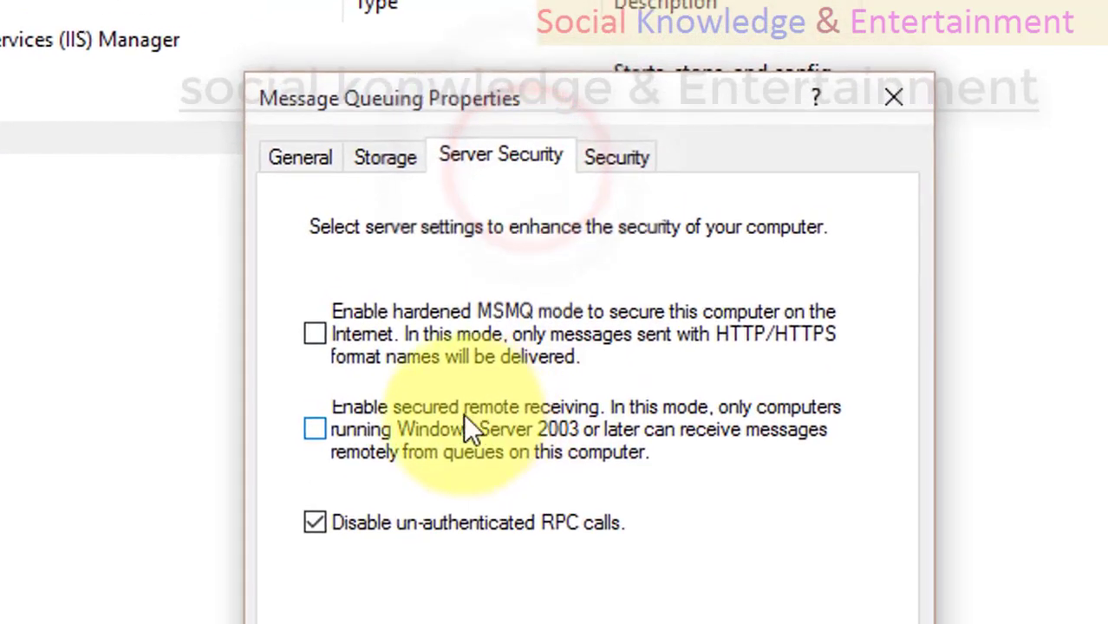
# View the Message Queuing security page, dismiss the error, and review the general, storage and server security pages again
pyautogui.click(638, 165)
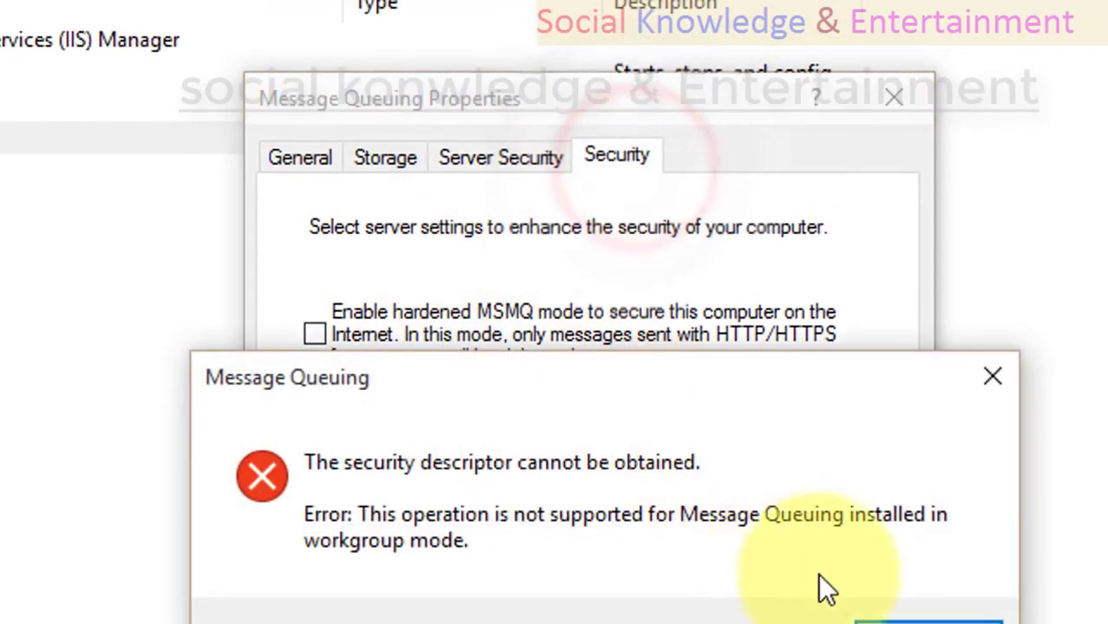
pyautogui.click(885, 619)
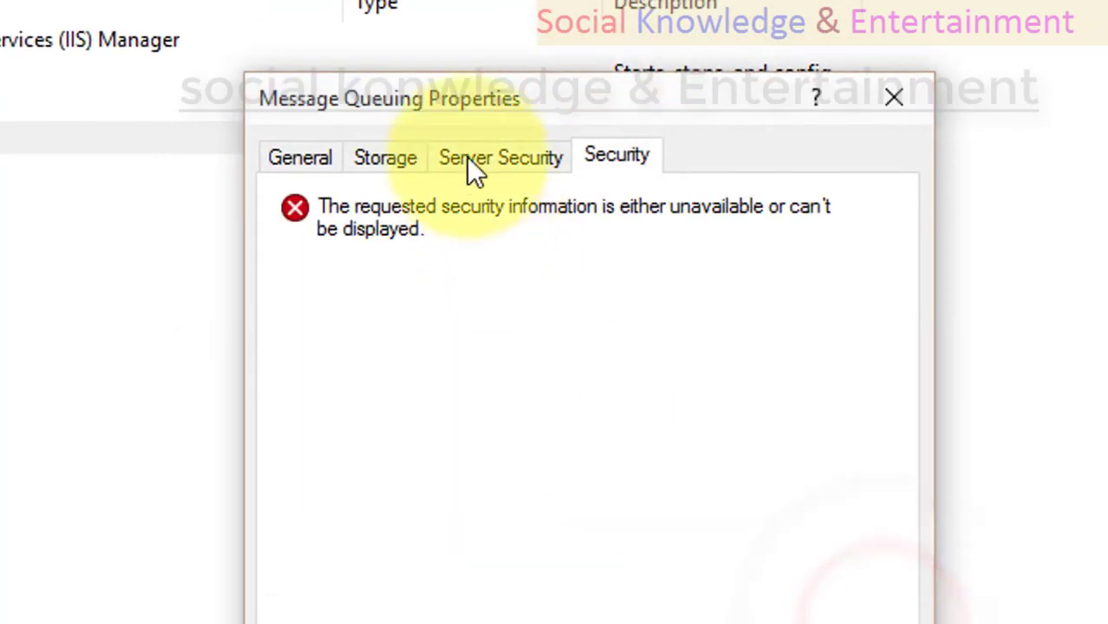
pyautogui.click(531, 160)
pyautogui.click(607, 161)
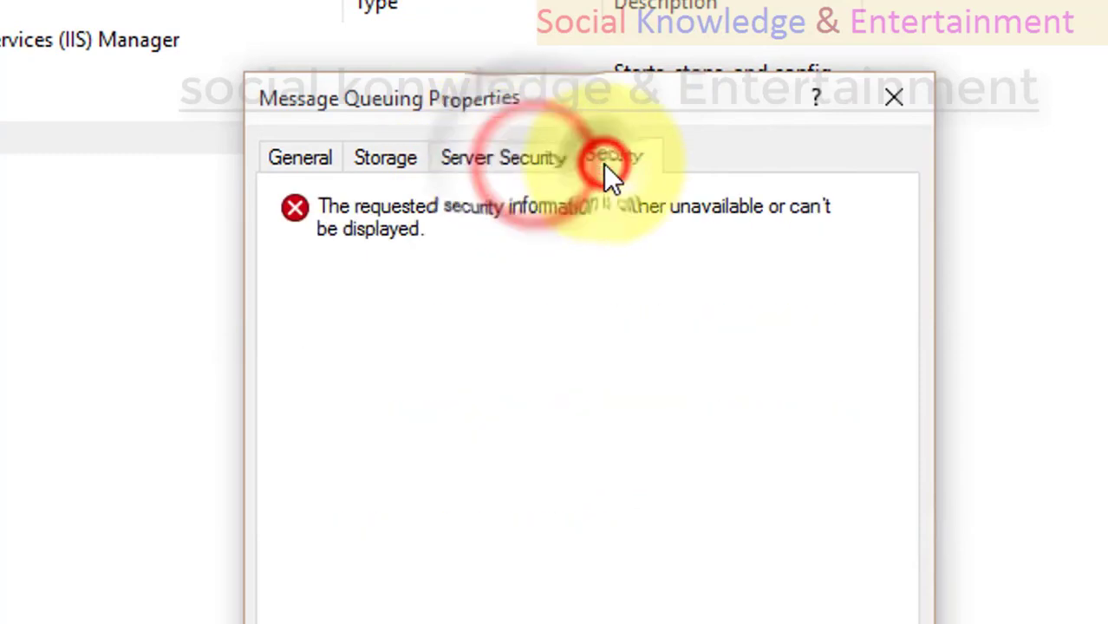
pyautogui.click(536, 155)
pyautogui.click(396, 157)
pyautogui.click(311, 158)
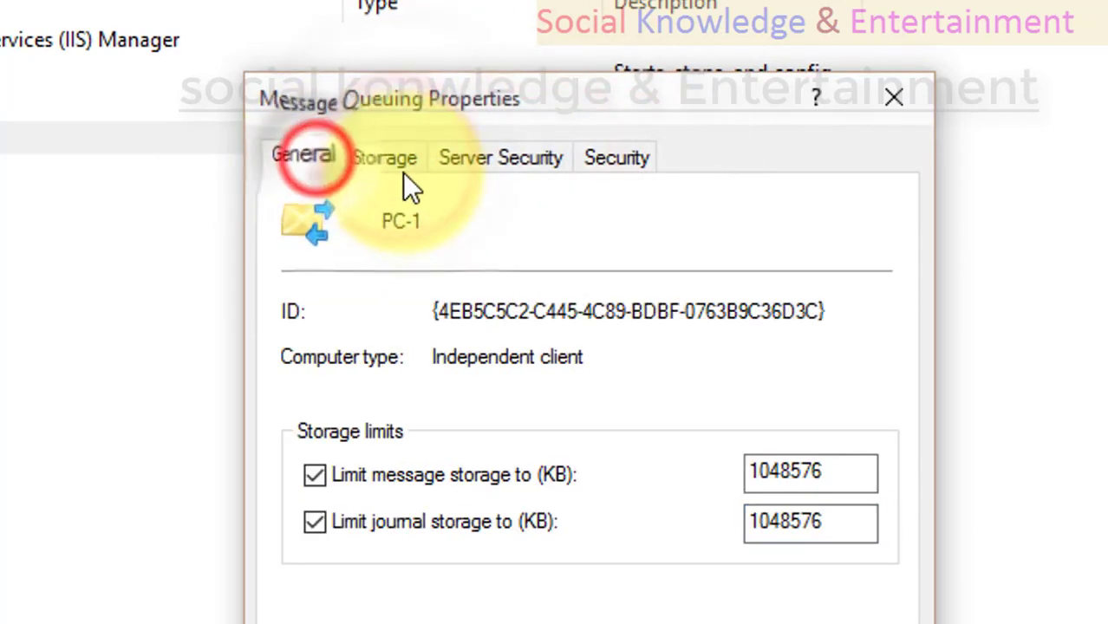
pyautogui.click(413, 165)
pyautogui.click(465, 158)
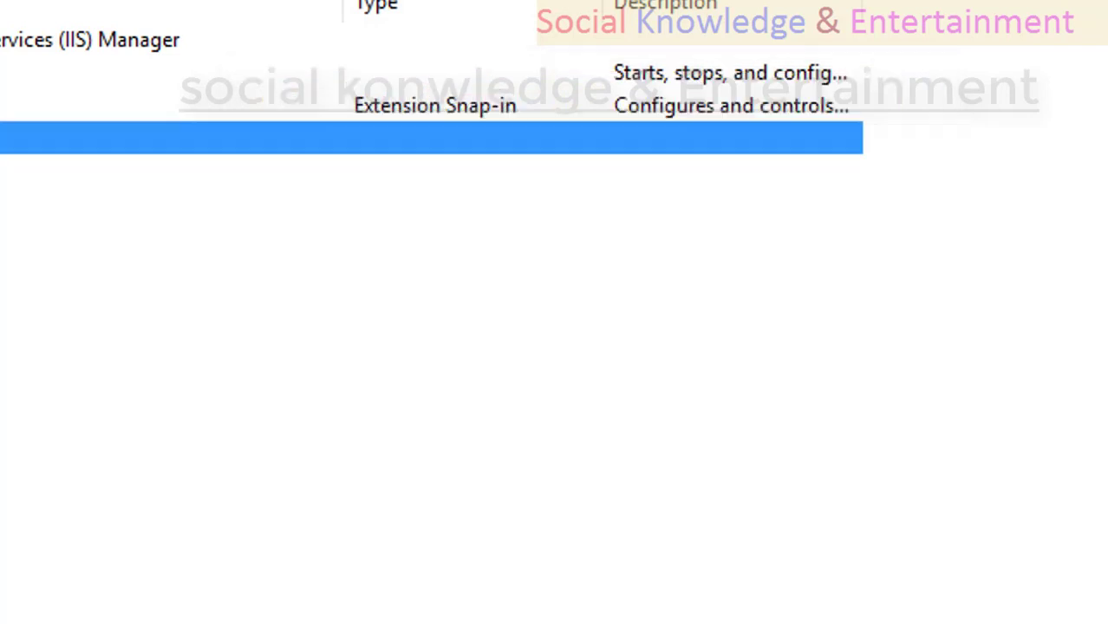
pyautogui.rightClick(243, 251)
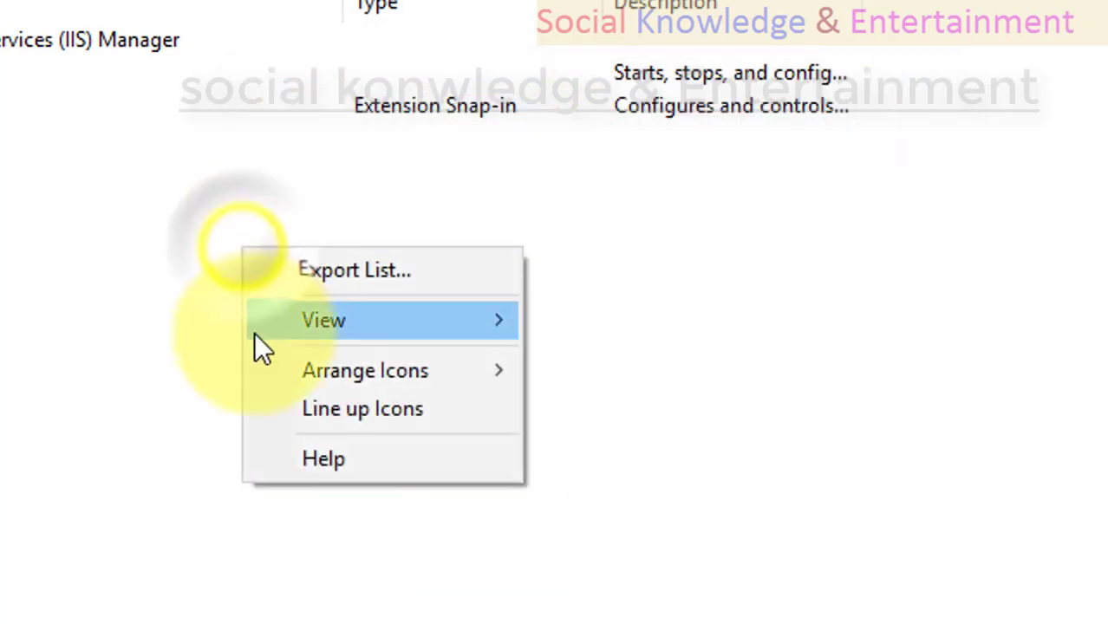
pyautogui.moveTo(252, 326)
pyautogui.click(213, 312)
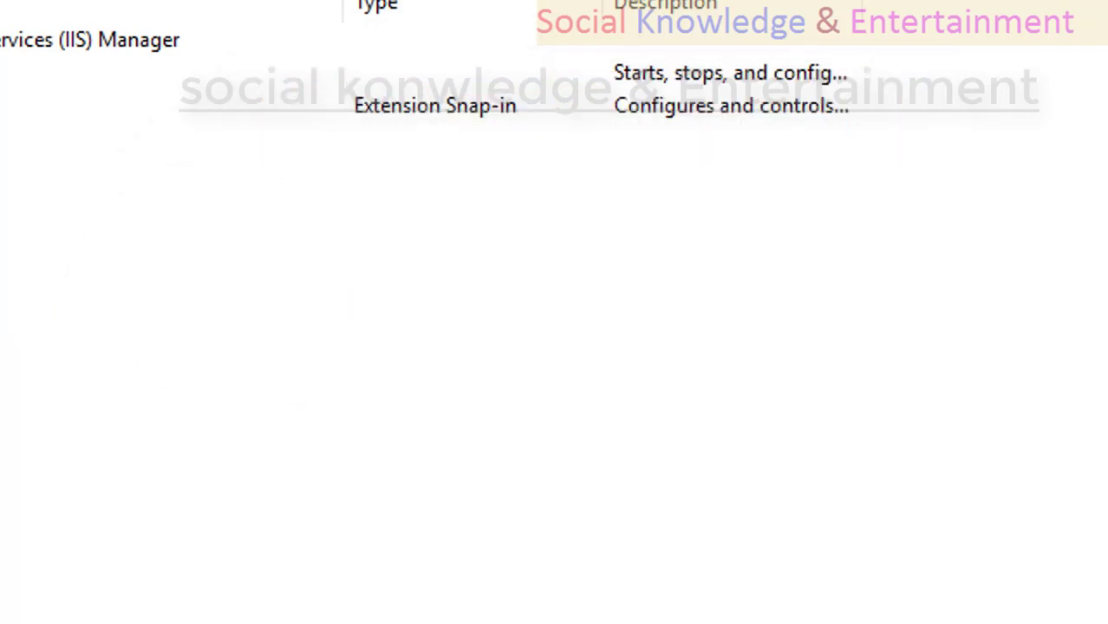
# Return to the Computer Management root and collapse the Services and Applications and Storage groups
pyautogui.click(35, 103)
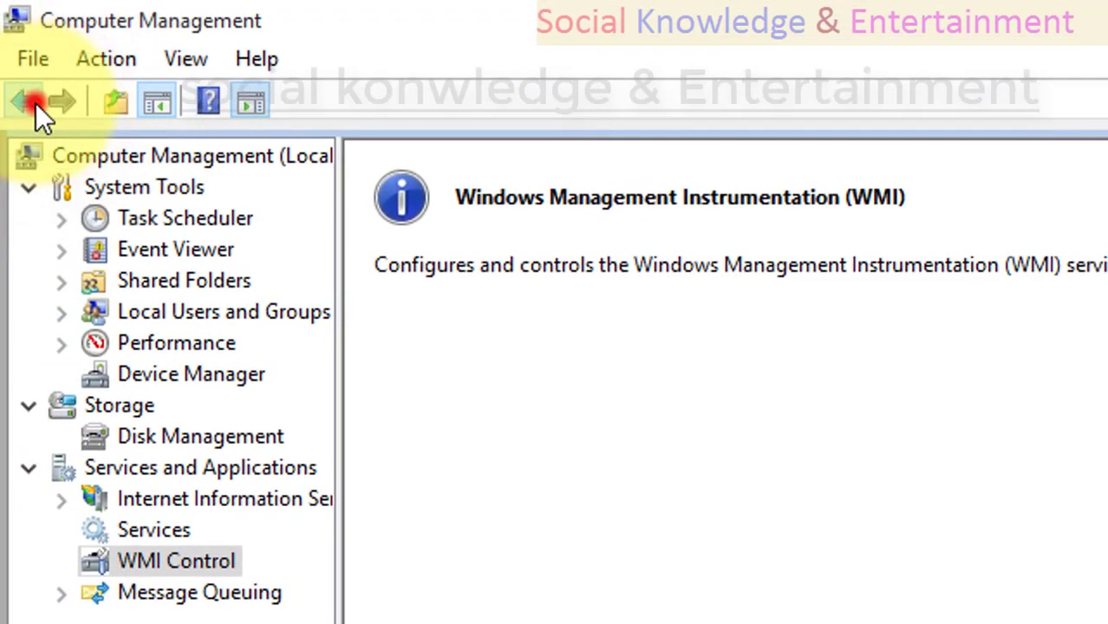
pyautogui.click(34, 103)
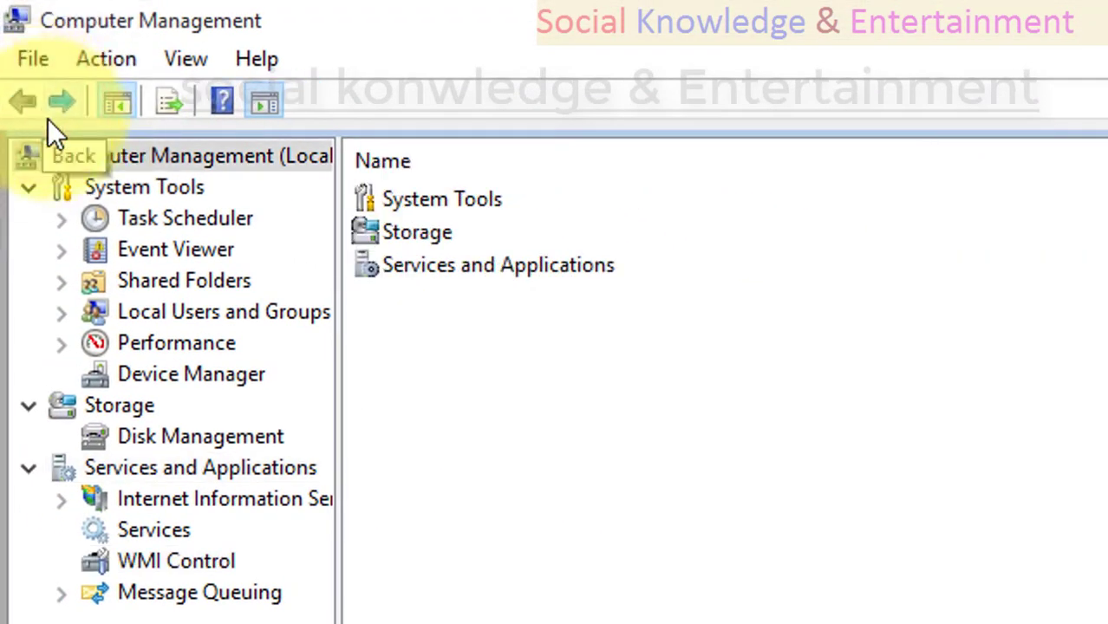
pyautogui.click(81, 96)
pyautogui.click(80, 96)
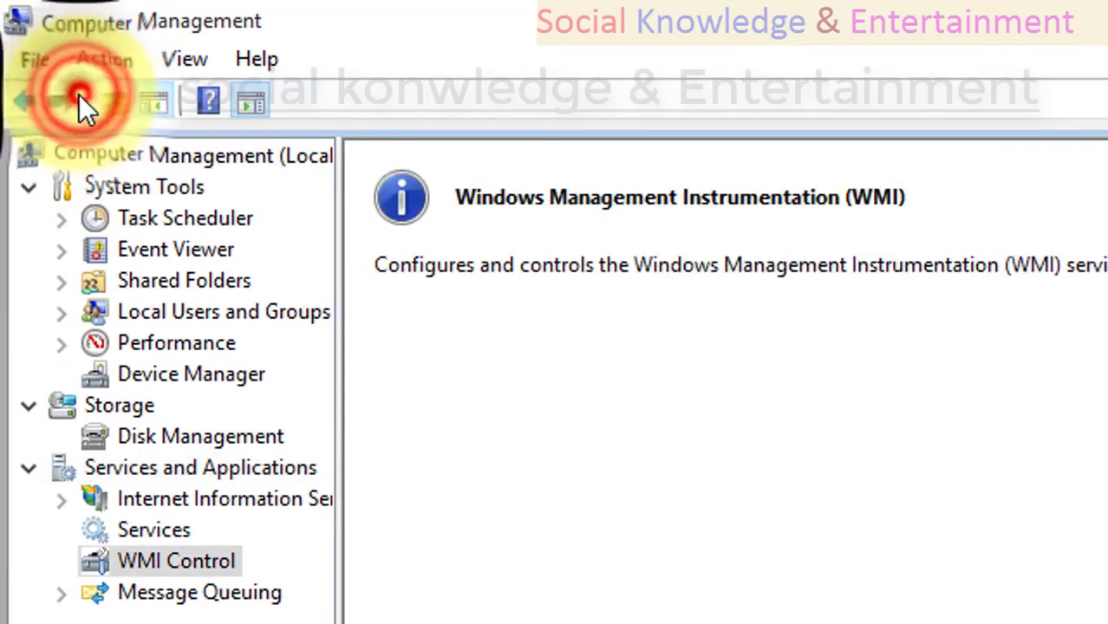
pyautogui.click(182, 162)
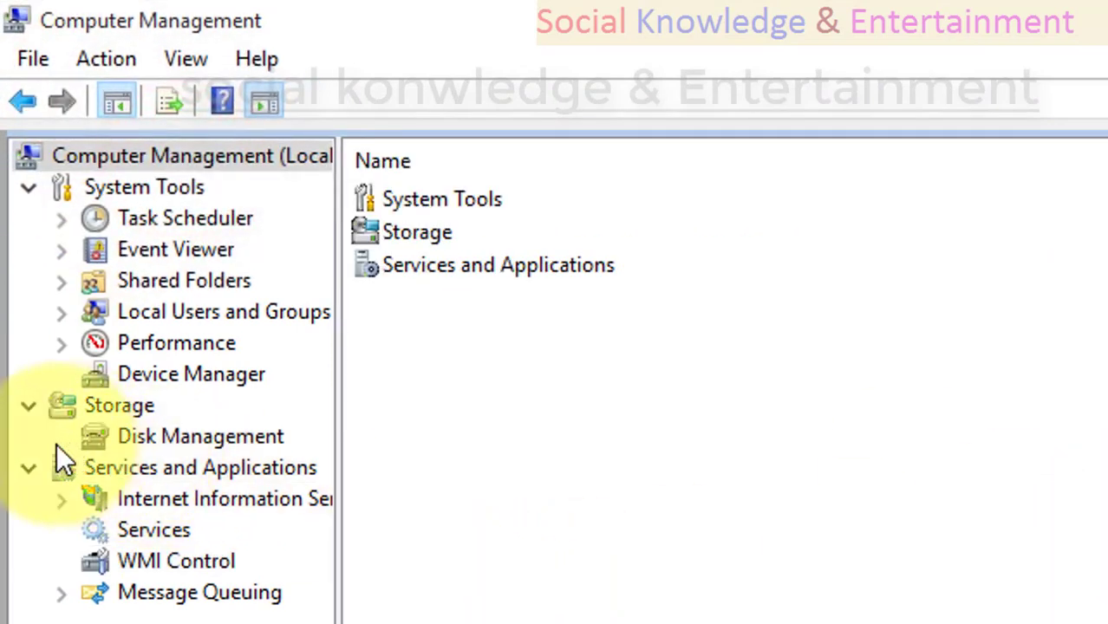
pyautogui.click(29, 468)
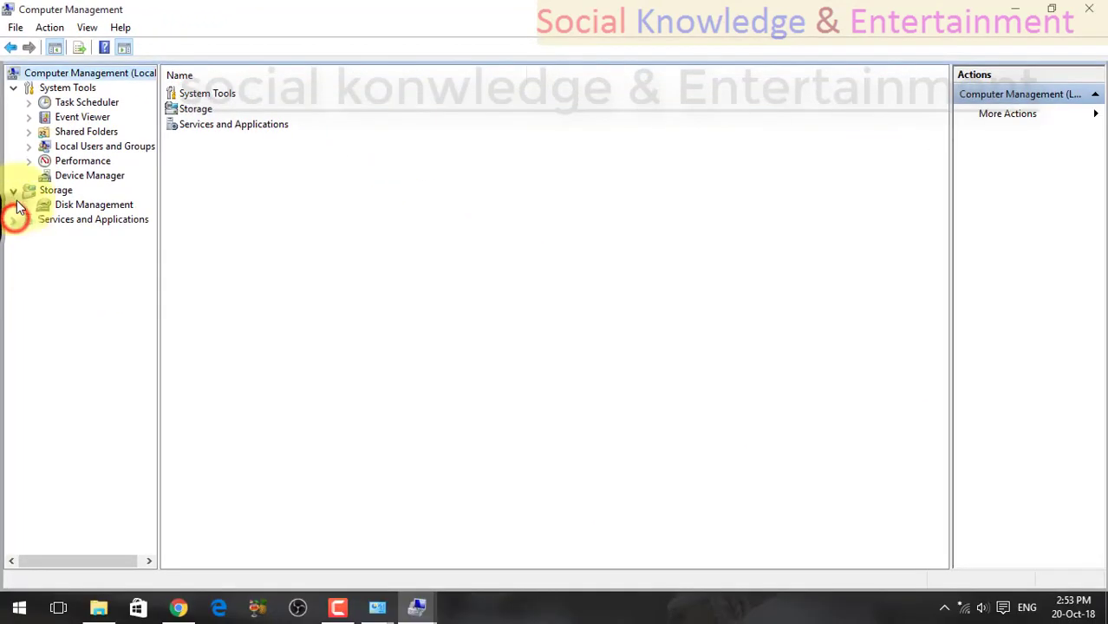
pyautogui.click(29, 405)
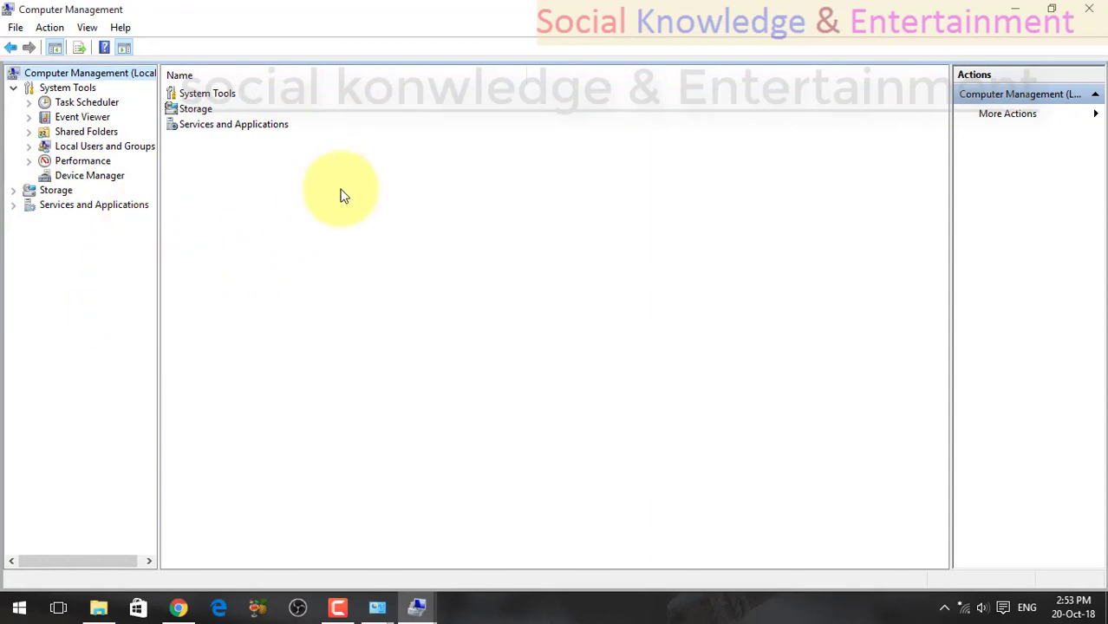
# View the Task Scheduler summary and the Event Viewer overview, and open Shared Folders under System Tools
pyautogui.click(98, 107)
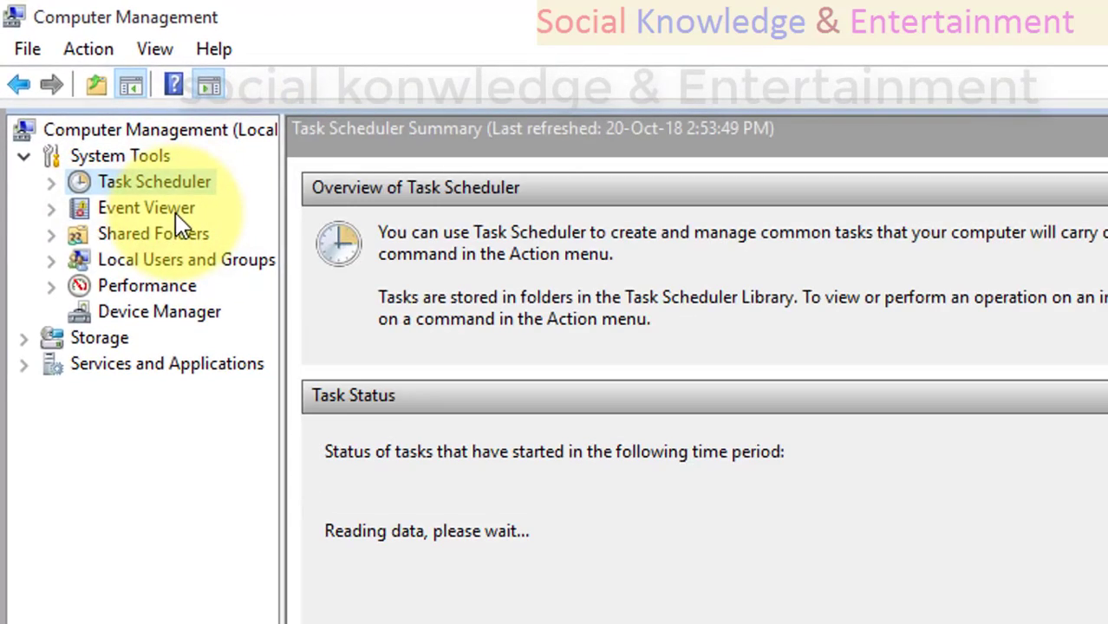
pyautogui.click(176, 215)
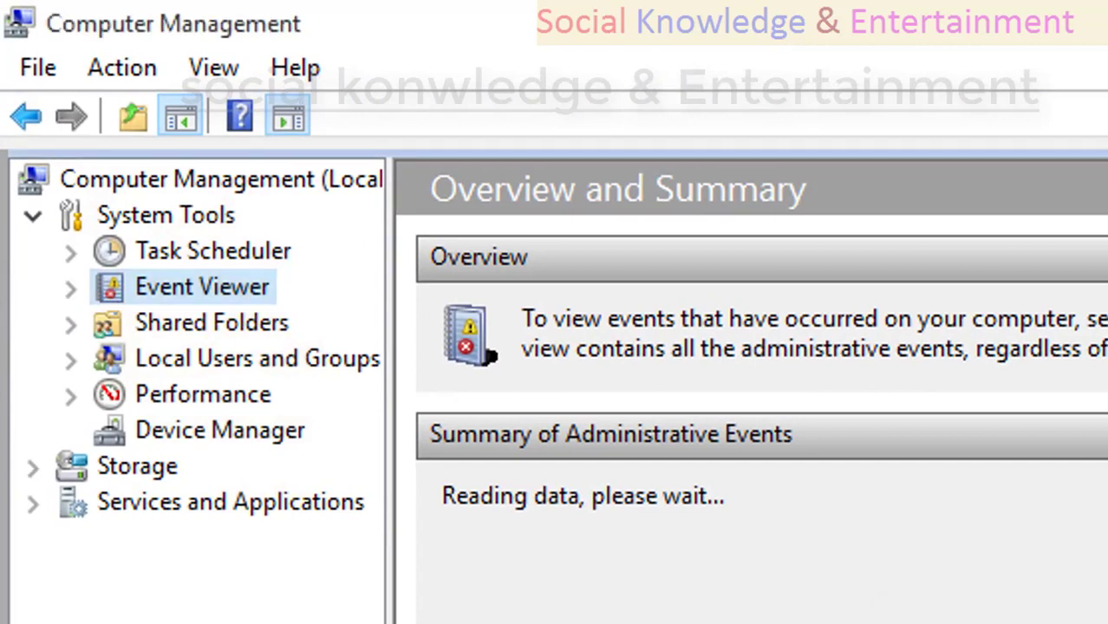
pyautogui.click(169, 324)
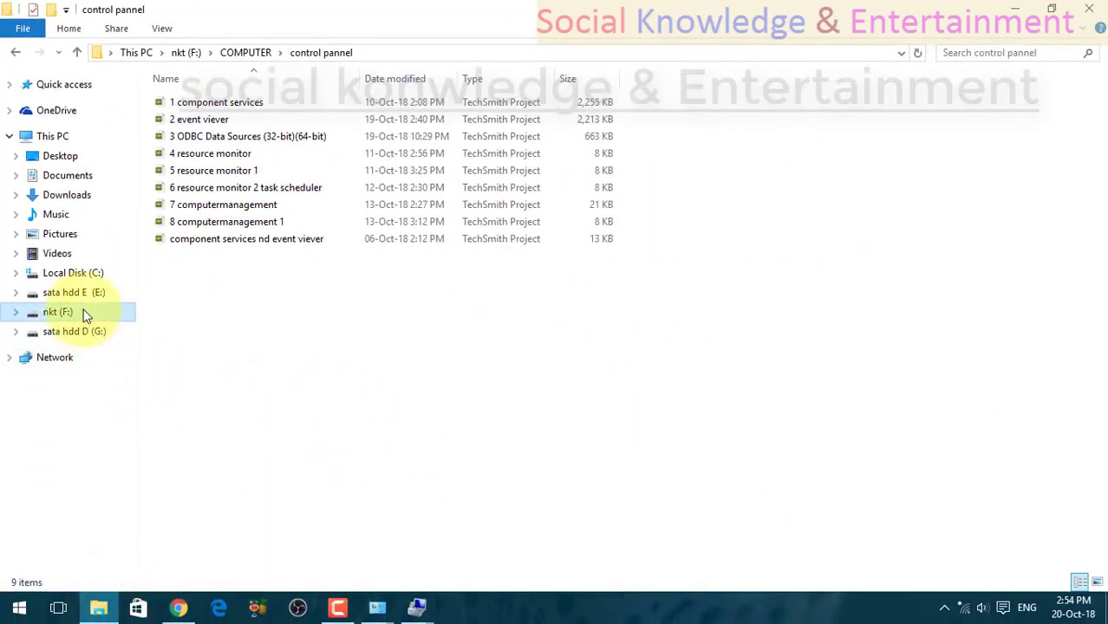
# Browse the nkt (F:) drive and the Html Cource videos folder in File Explorer, and switch back to the Computer Management window
pyautogui.click(85, 314)
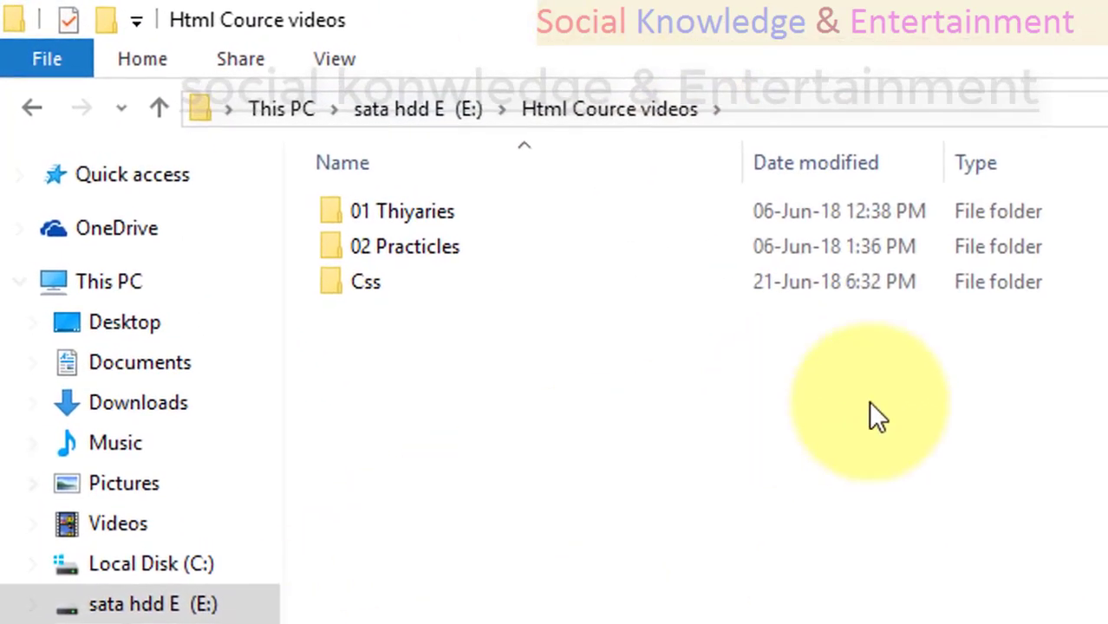
pyautogui.click(826, 288)
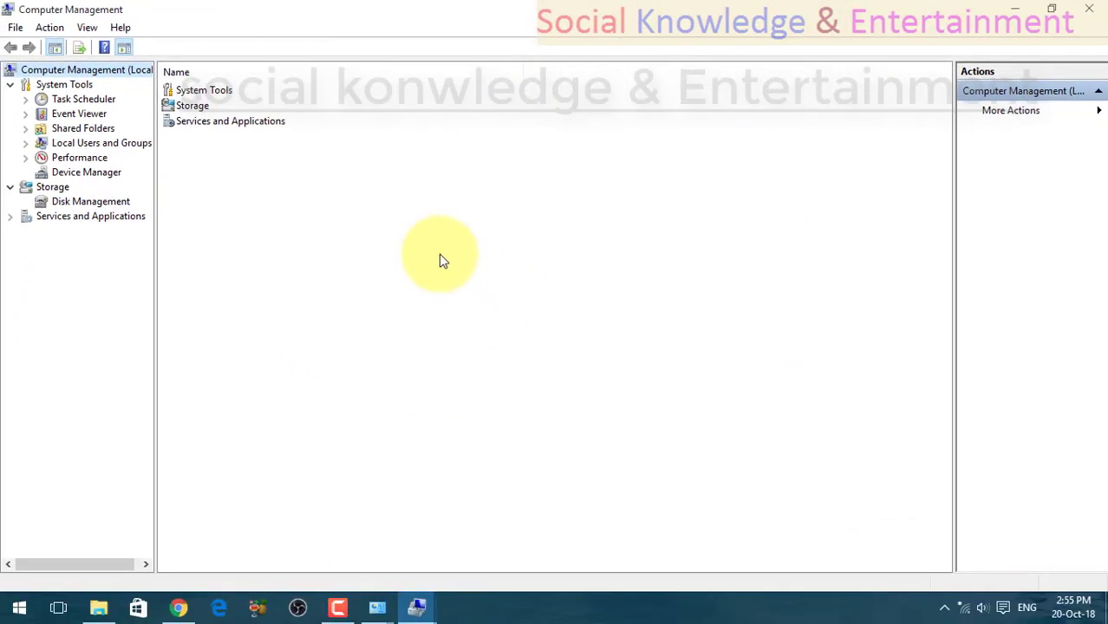
pyautogui.click(411, 612)
pyautogui.click(346, 525)
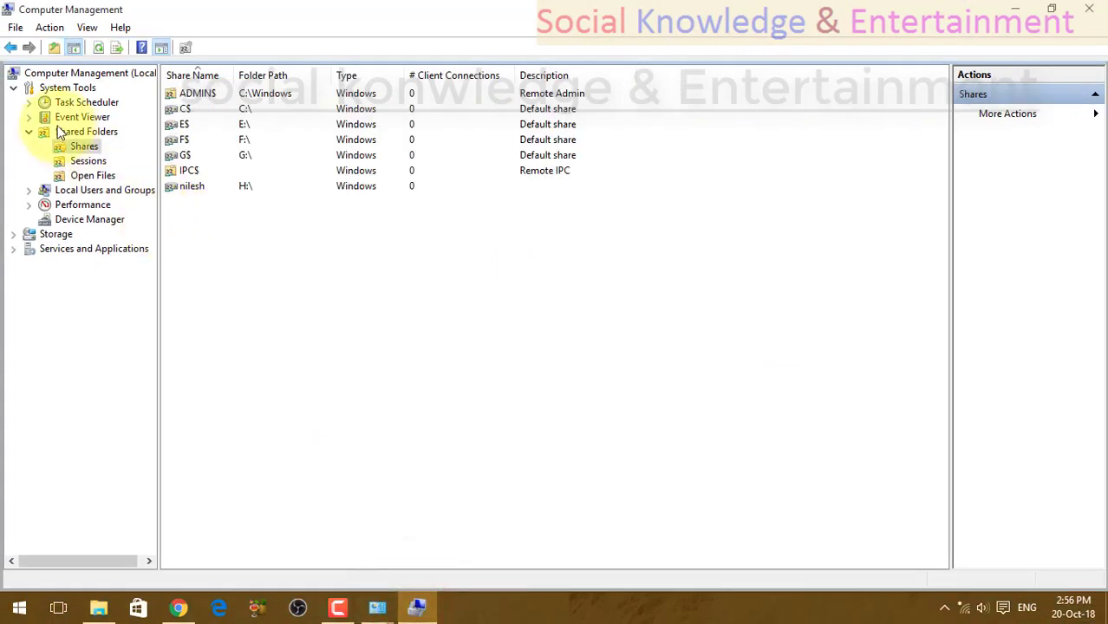
# Return to Shared Folders, view its Shares, Sessions and Open Files nodes in the tree, and collapse the Shared Folders node
pyautogui.click(11, 49)
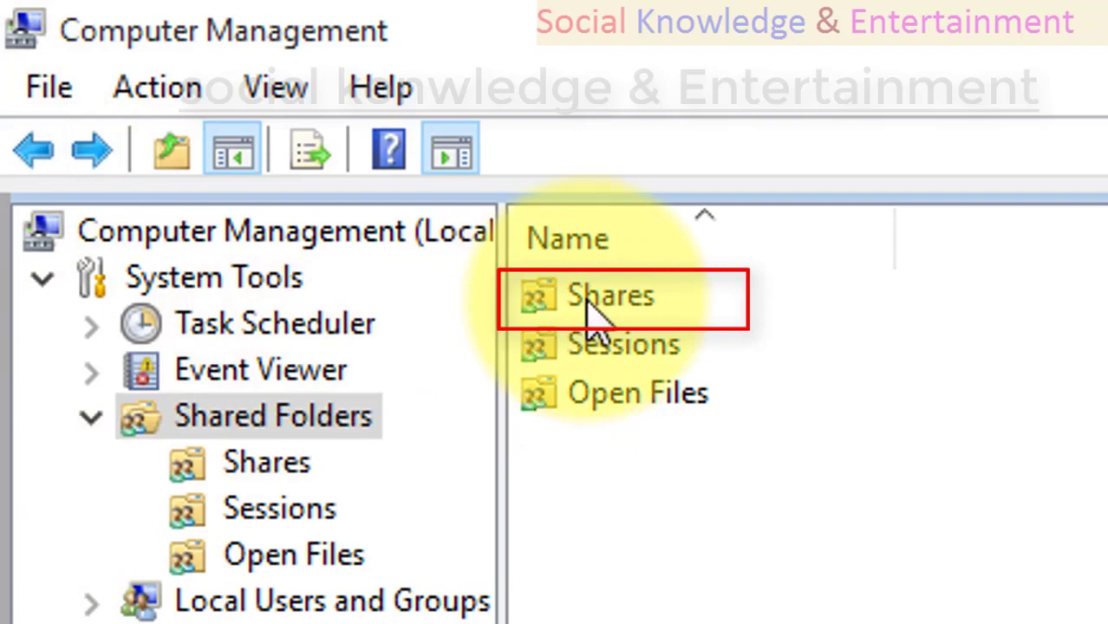
pyautogui.click(295, 462)
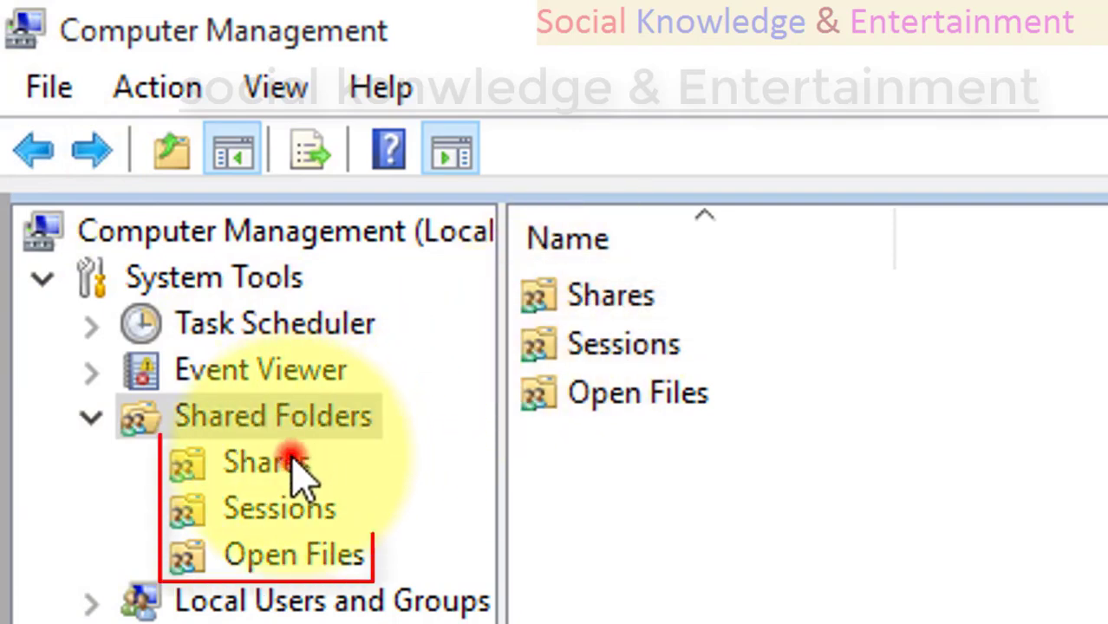
pyautogui.click(307, 510)
pyautogui.click(343, 559)
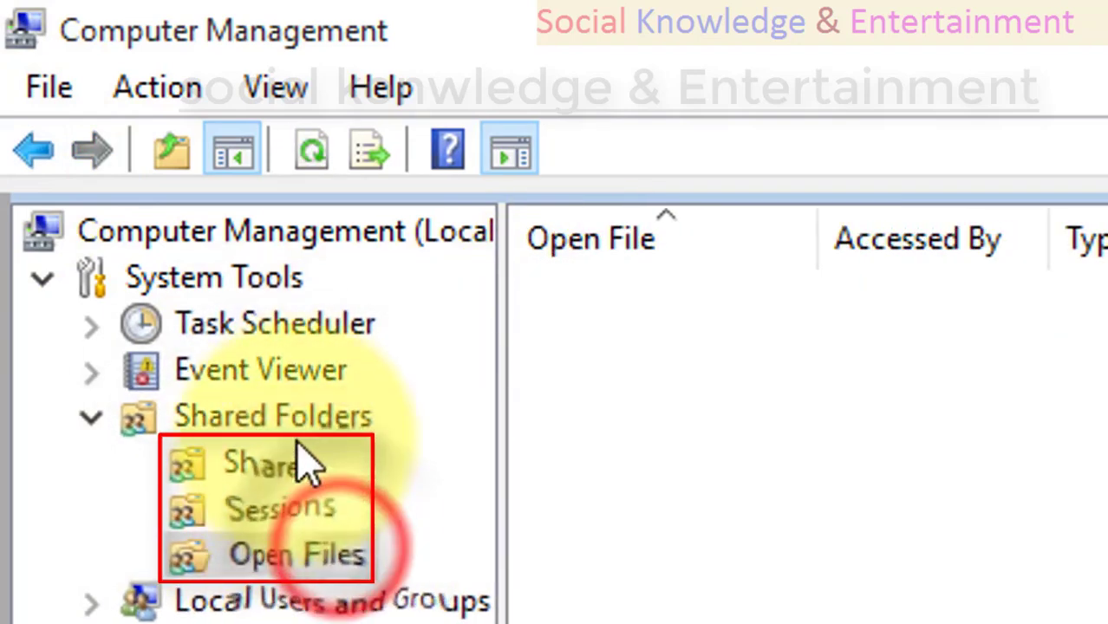
pyautogui.click(286, 418)
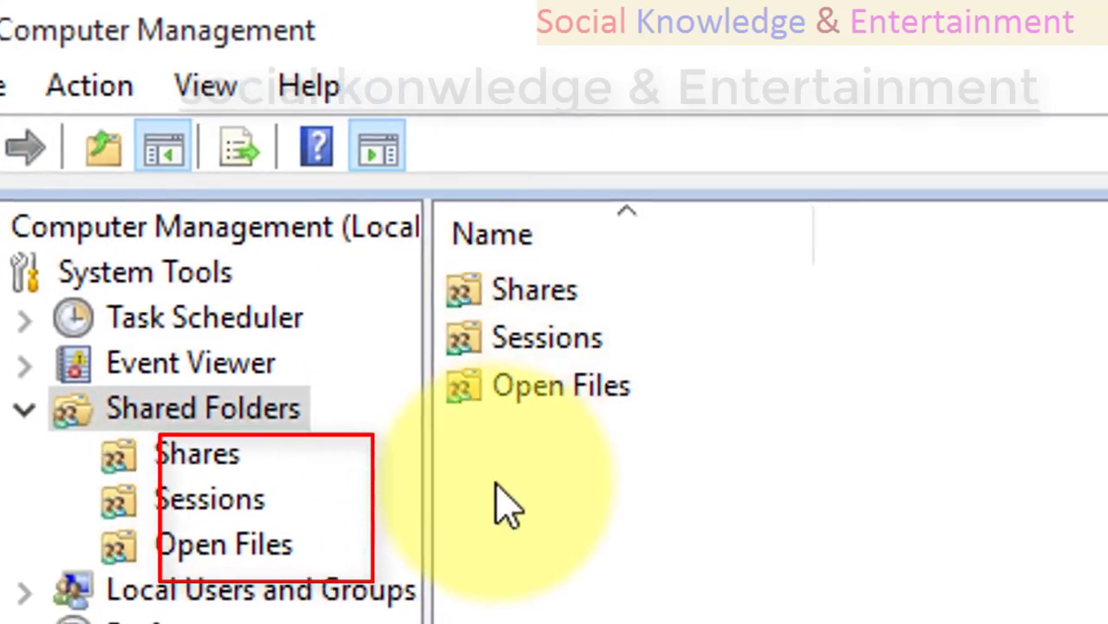
pyautogui.press('Left')
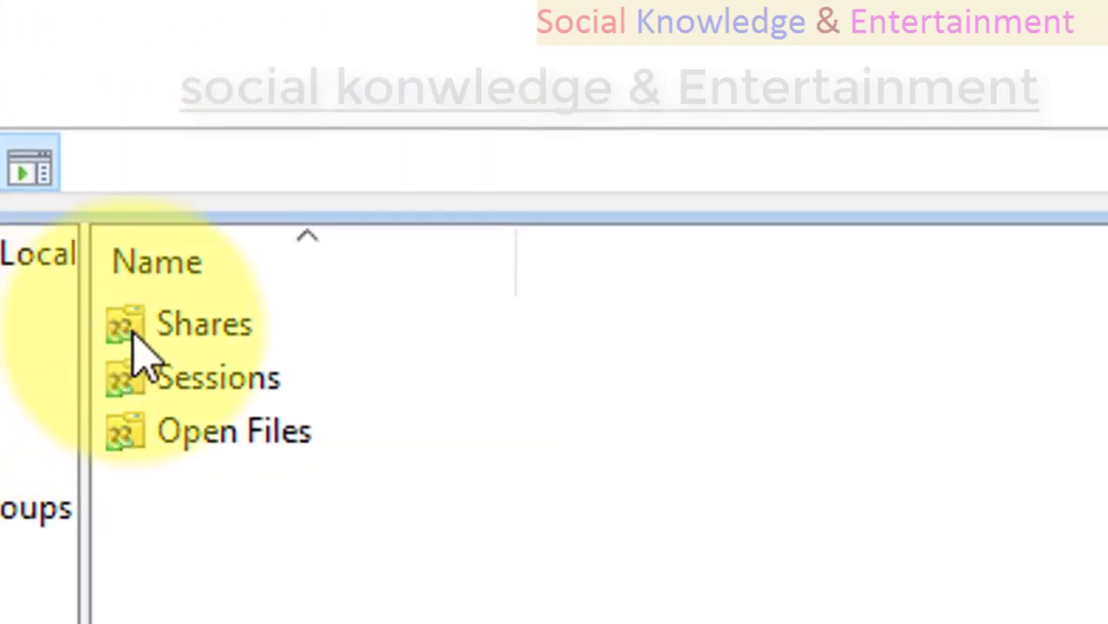
# Open the Shares list, highlight the ADMIN$, C$, E$ and F$ shares, and return to Shared Folders
pyautogui.doubleClick(174, 325)
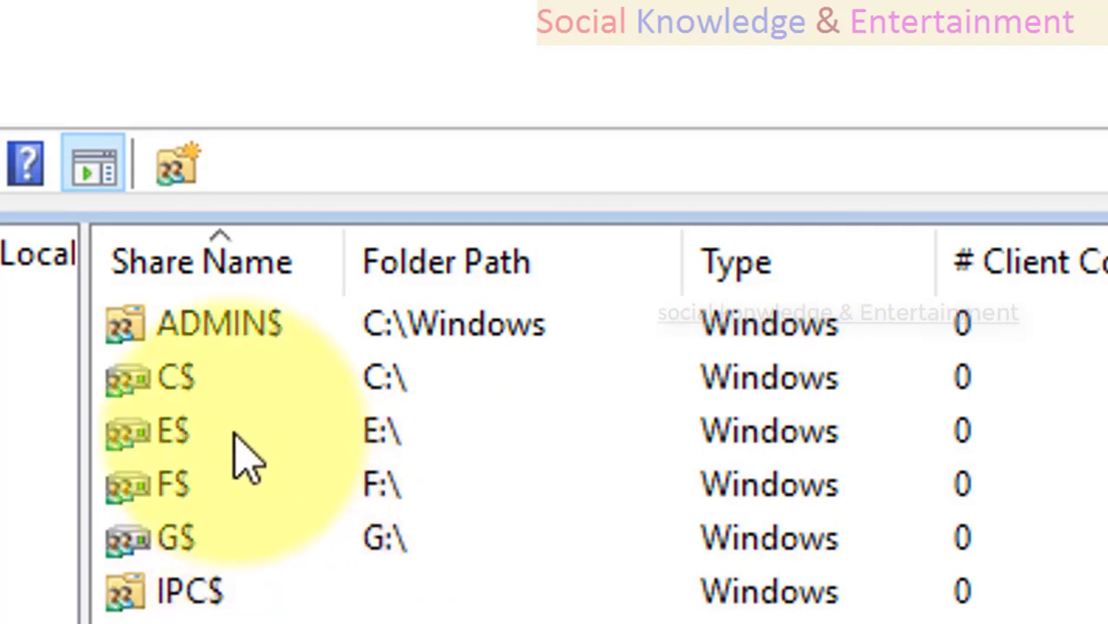
pyautogui.click(218, 330)
pyautogui.click(208, 378)
pyautogui.click(207, 432)
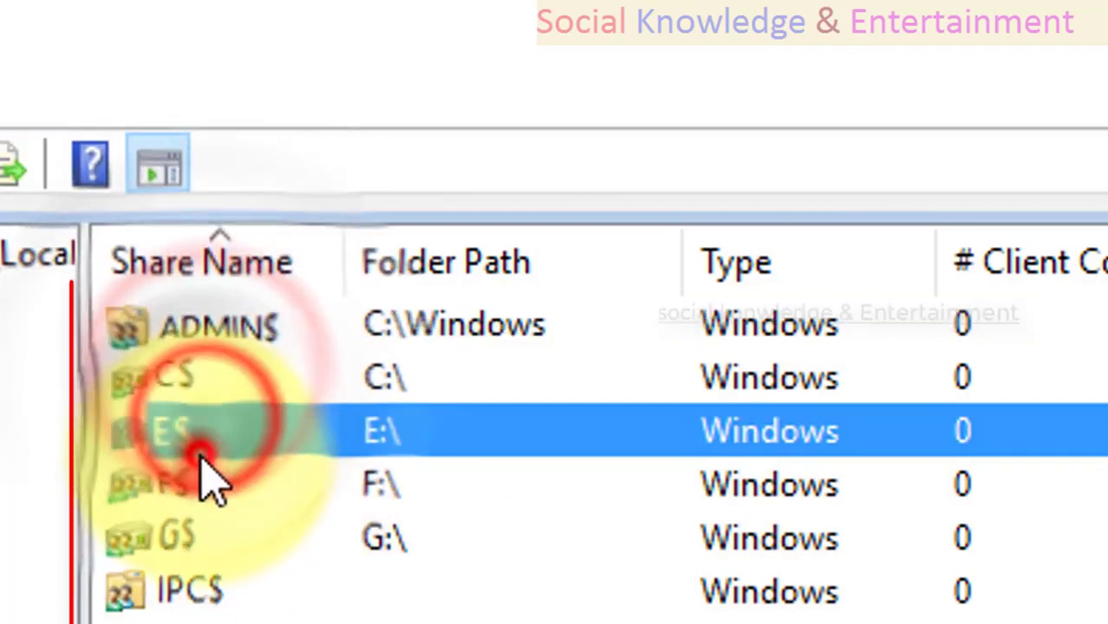
pyautogui.click(196, 490)
pyautogui.click(213, 429)
pyautogui.click(224, 378)
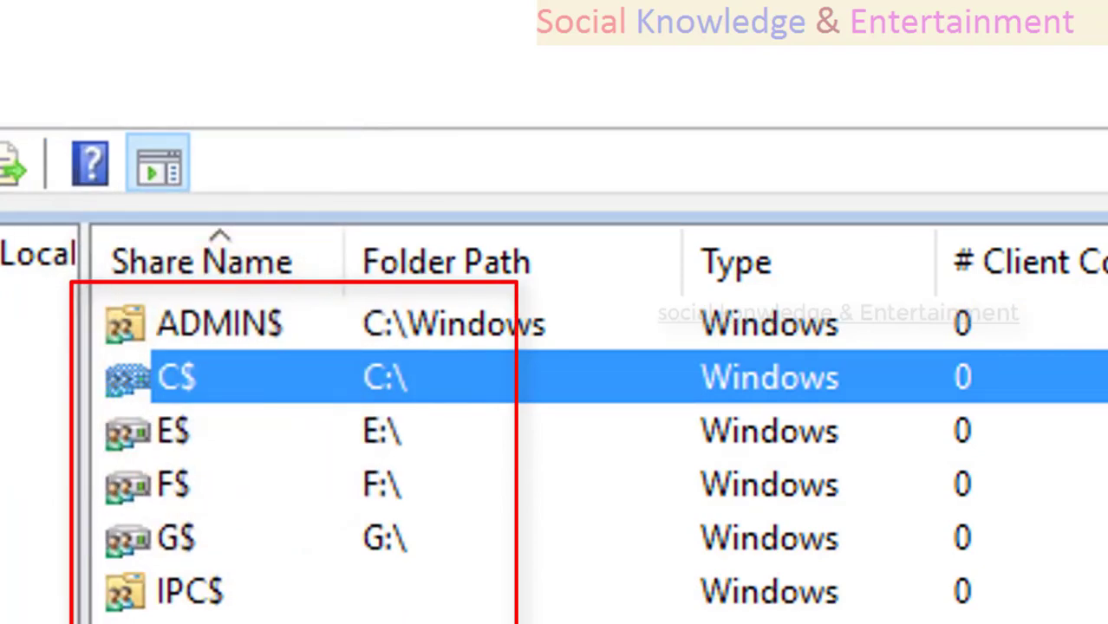
pyautogui.click(11, 46)
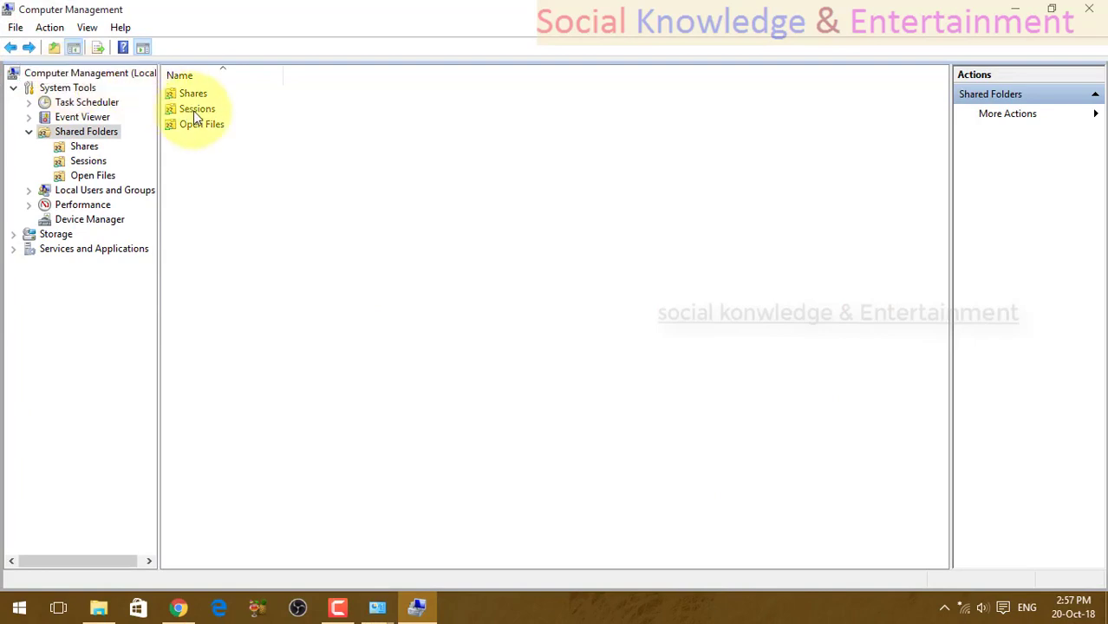
# View the Shares, Sessions and Open Files lists one after another, returning to Shared Folders after each
pyautogui.doubleClick(208, 93)
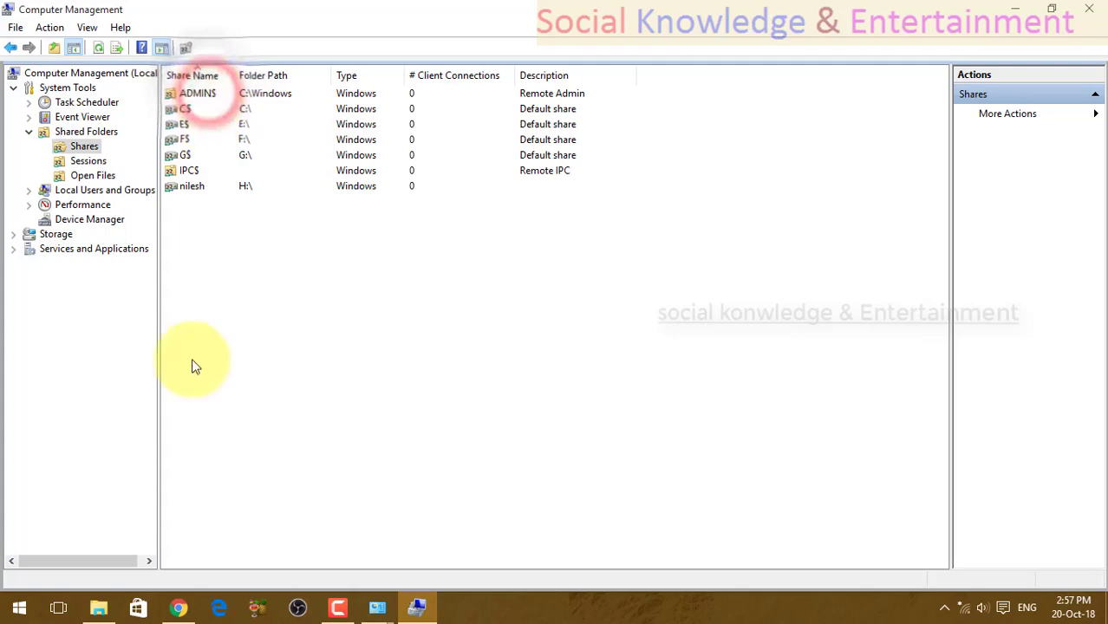
pyautogui.click(11, 50)
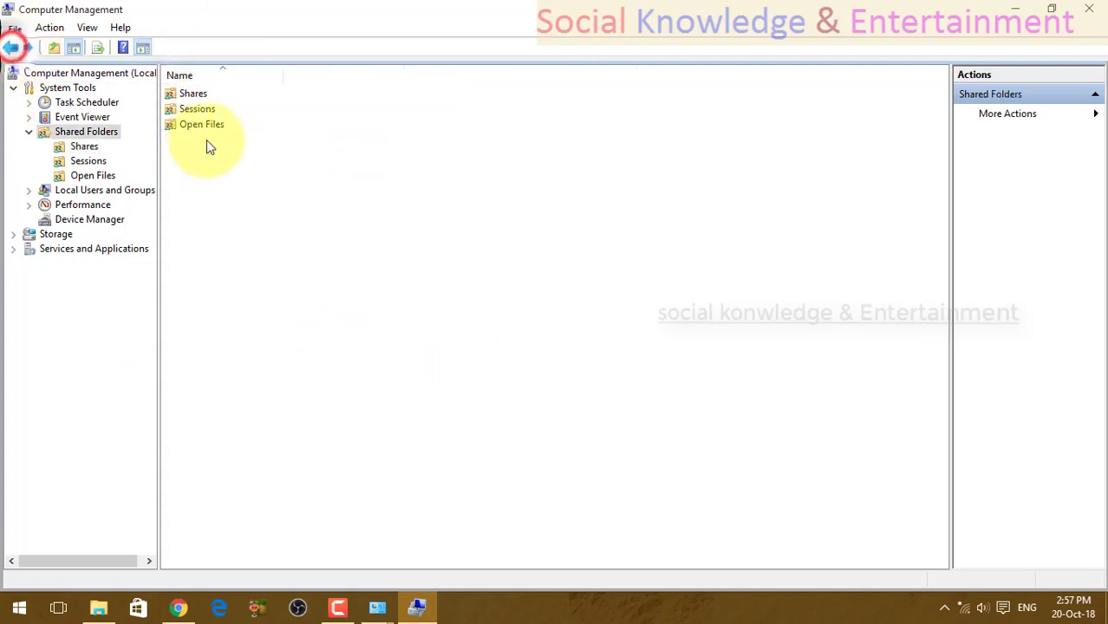
pyautogui.doubleClick(217, 112)
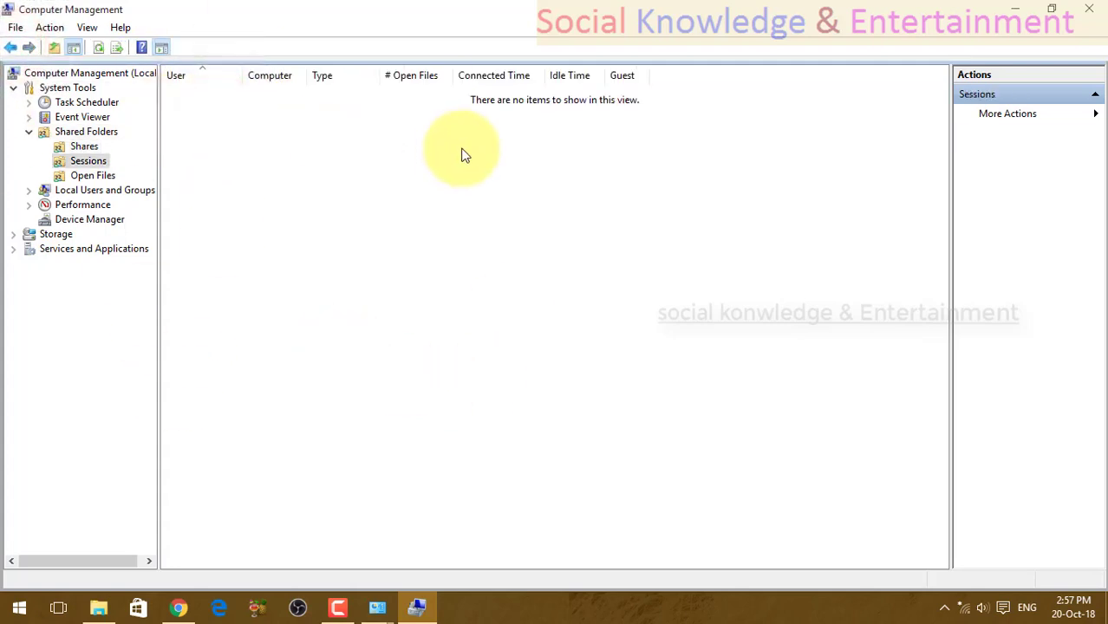
pyautogui.click(12, 47)
pyautogui.doubleClick(202, 127)
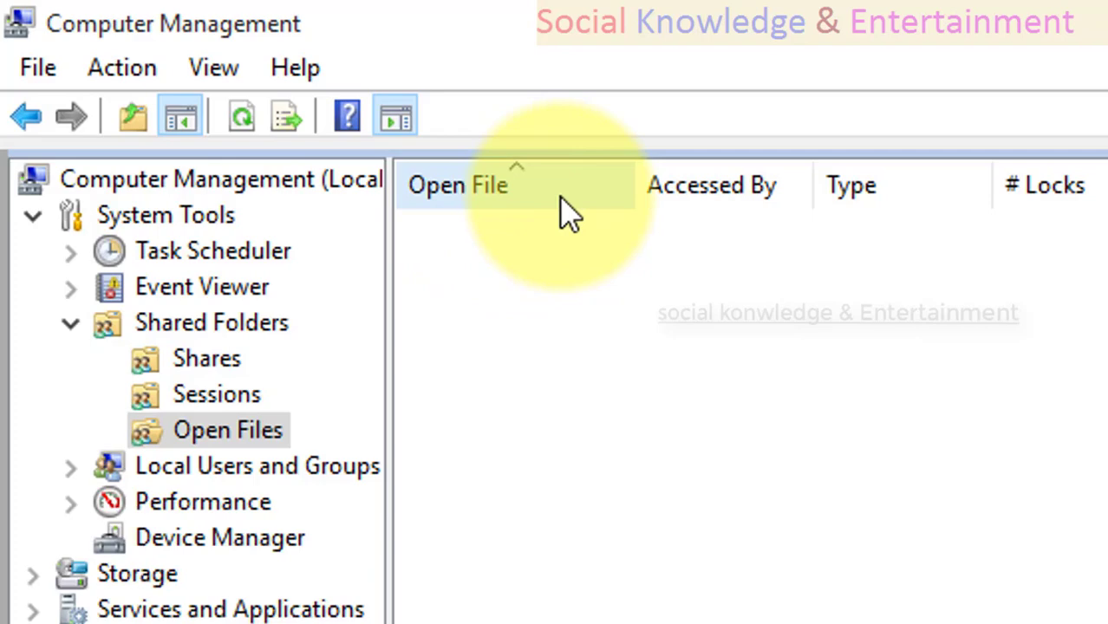
pyautogui.click(26, 116)
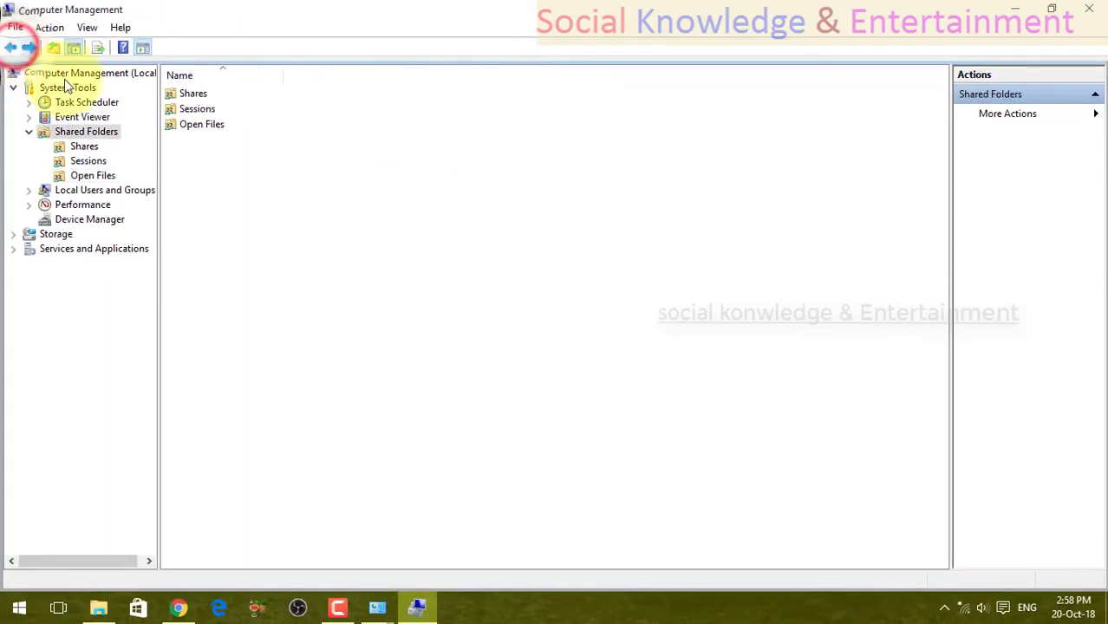
# Open the Shares list from Shared Folders, highlight the IPC$ share, and return to Shared Folders
pyautogui.doubleClick(196, 95)
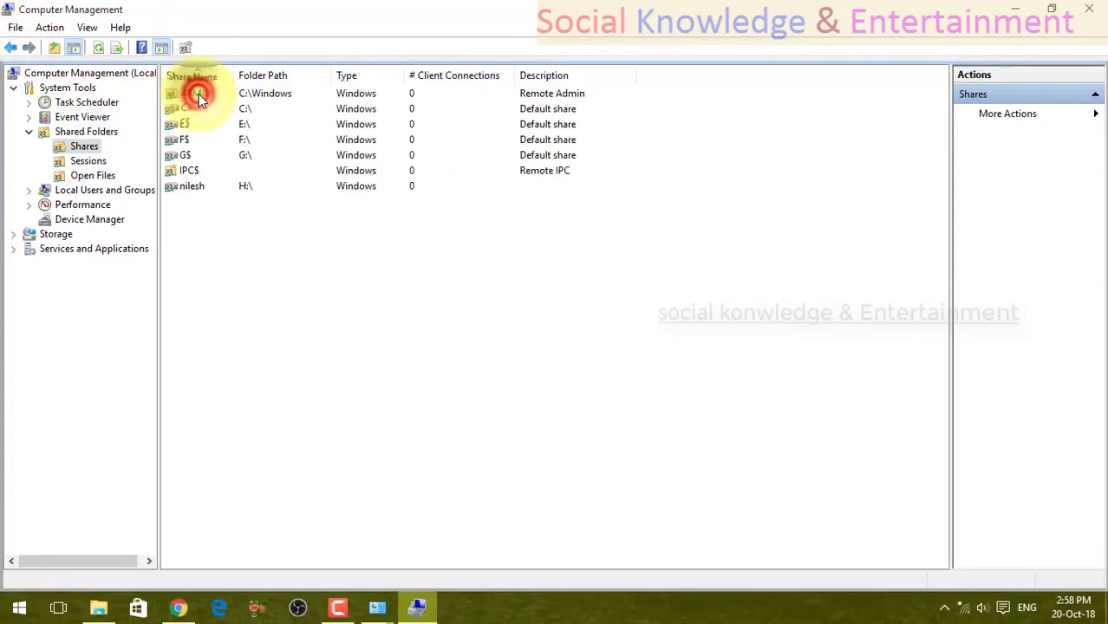
pyautogui.click(205, 168)
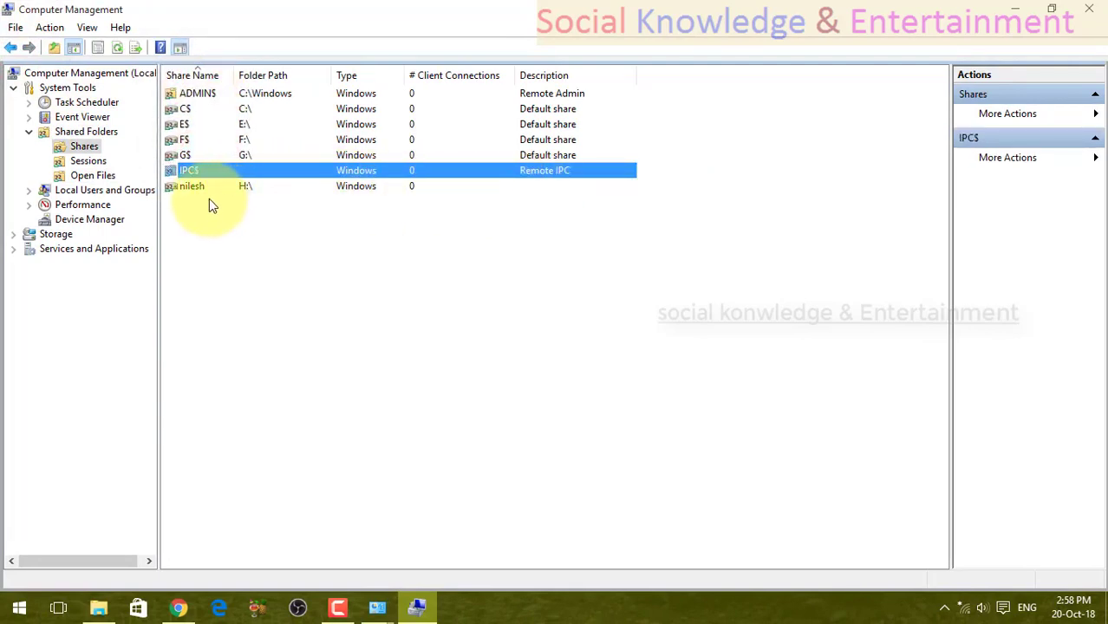
pyautogui.click(10, 49)
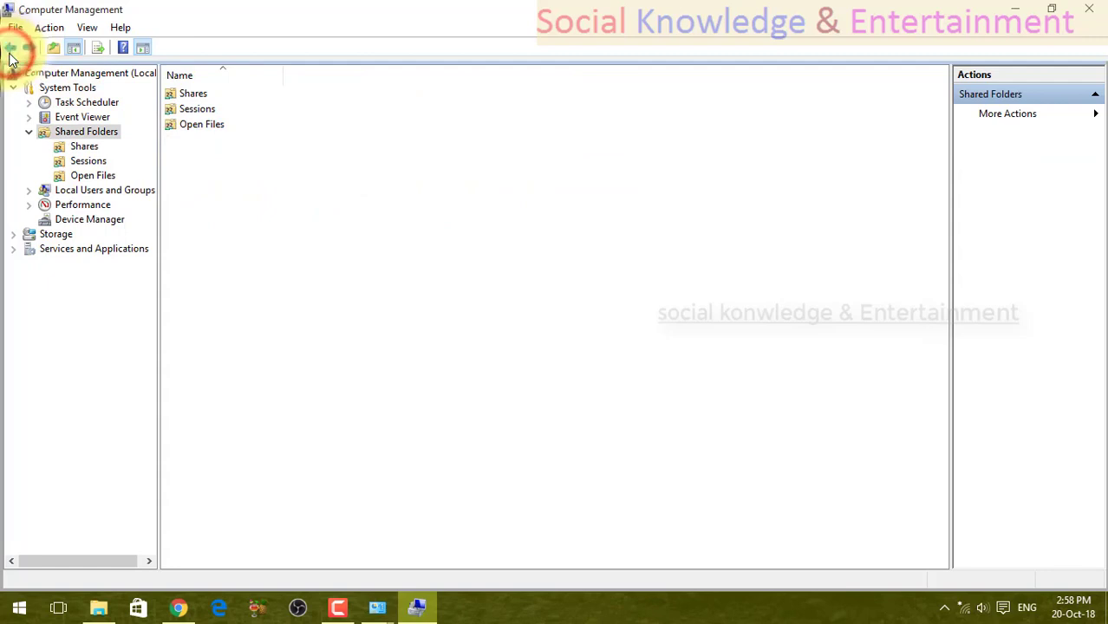
# Go back through the previously viewed pages to the Event Viewer overview, and show the System Tools list by way of Shared Folders
pyautogui.click(10, 48)
pyautogui.click(10, 48)
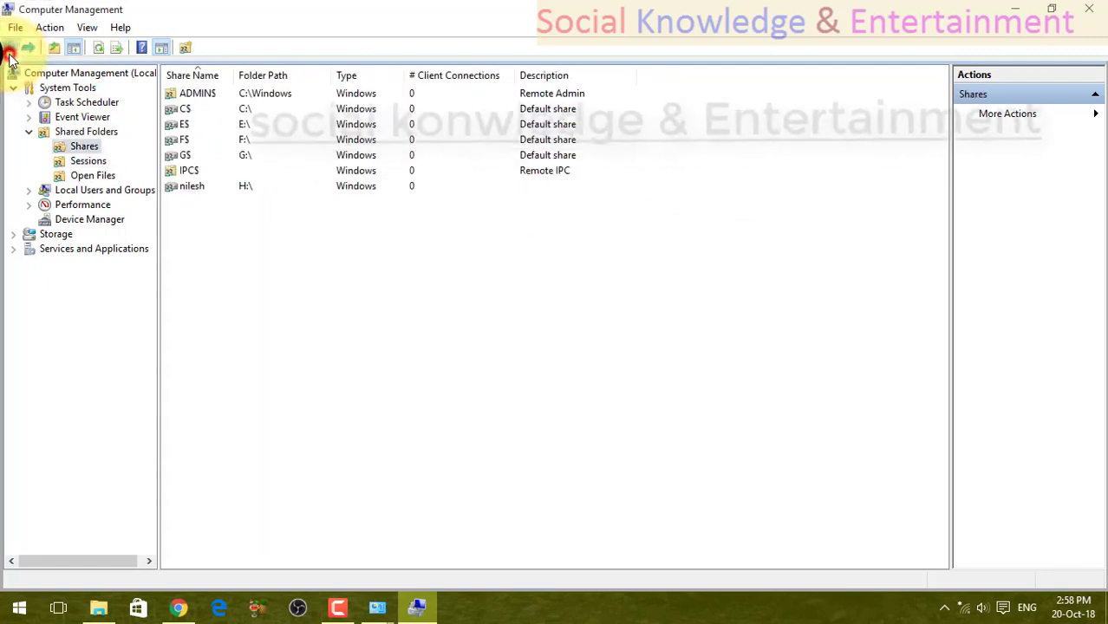
pyautogui.click(11, 49)
pyautogui.click(10, 48)
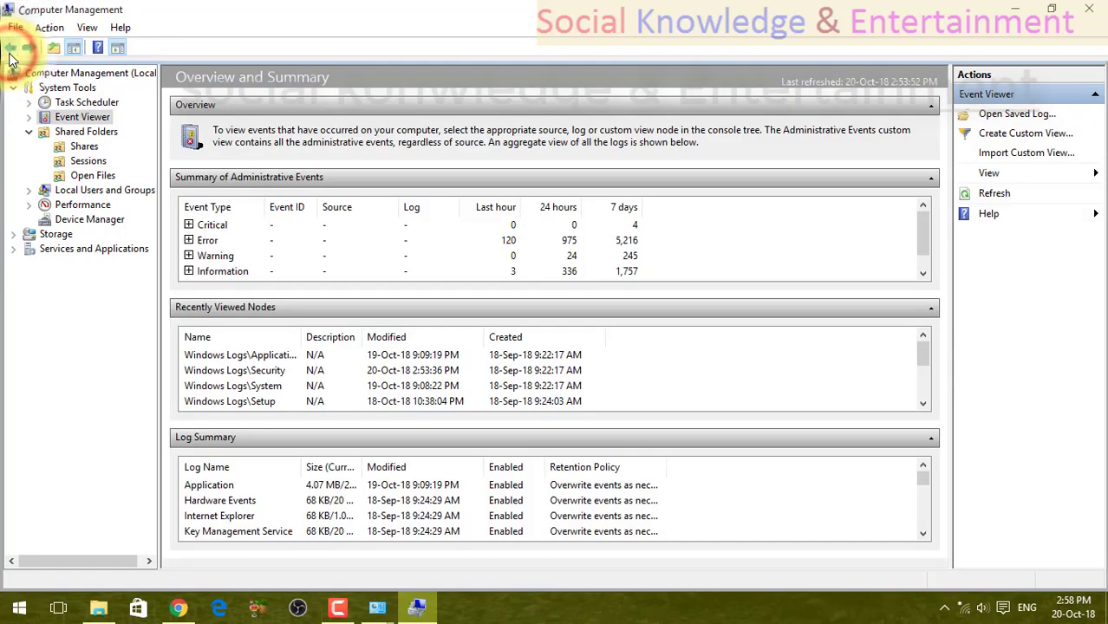
pyautogui.scroll(-2, 504, 351)
pyautogui.scroll(2, 504, 352)
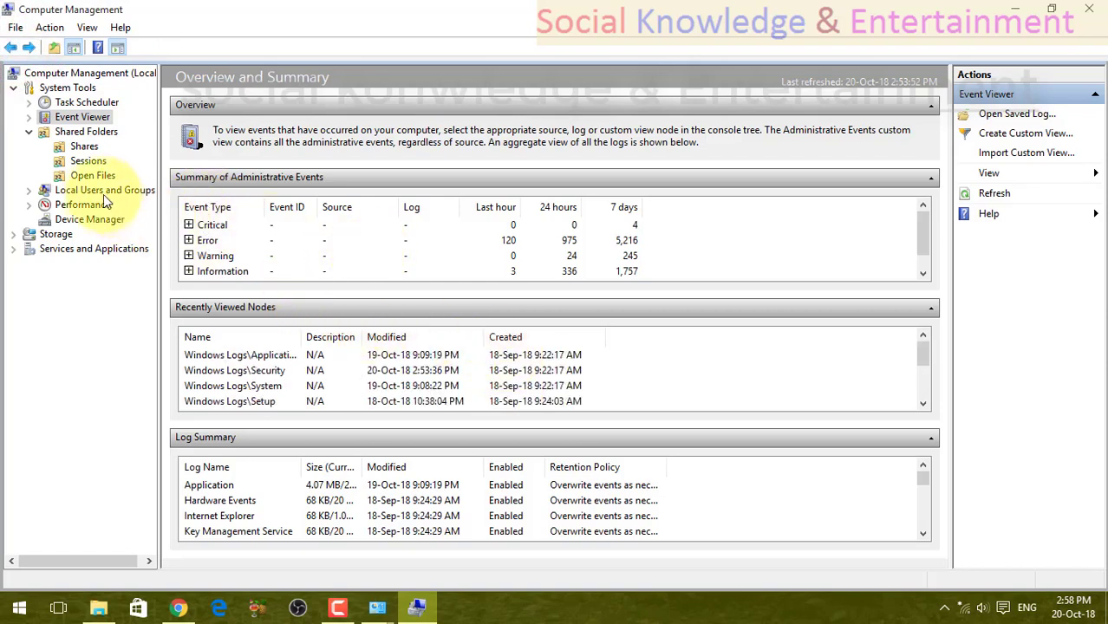
pyautogui.click(82, 133)
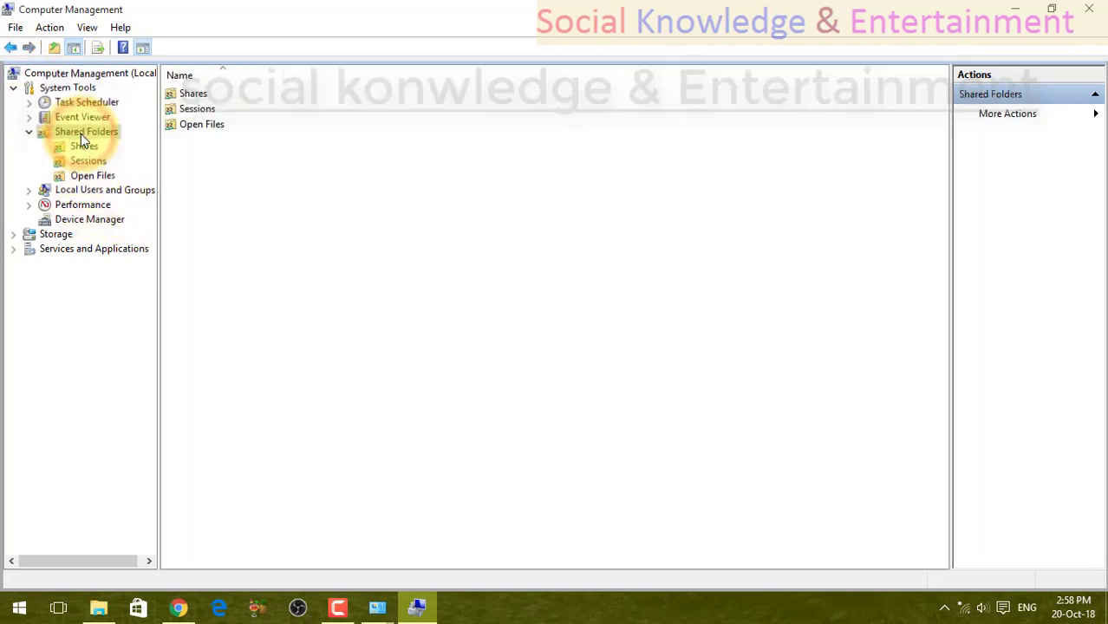
pyautogui.click(69, 89)
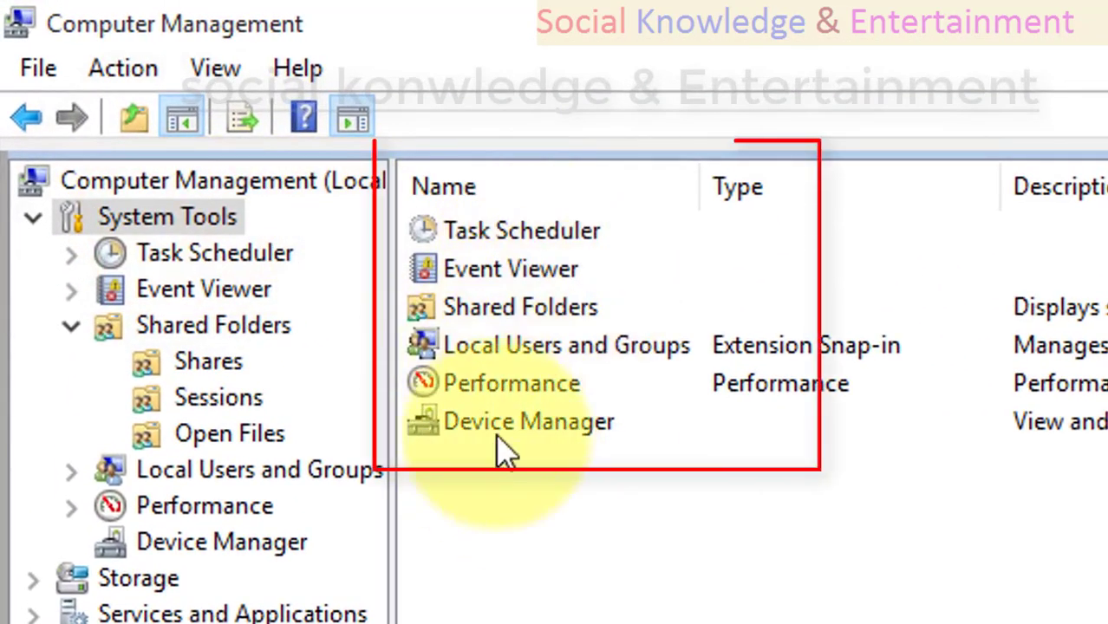